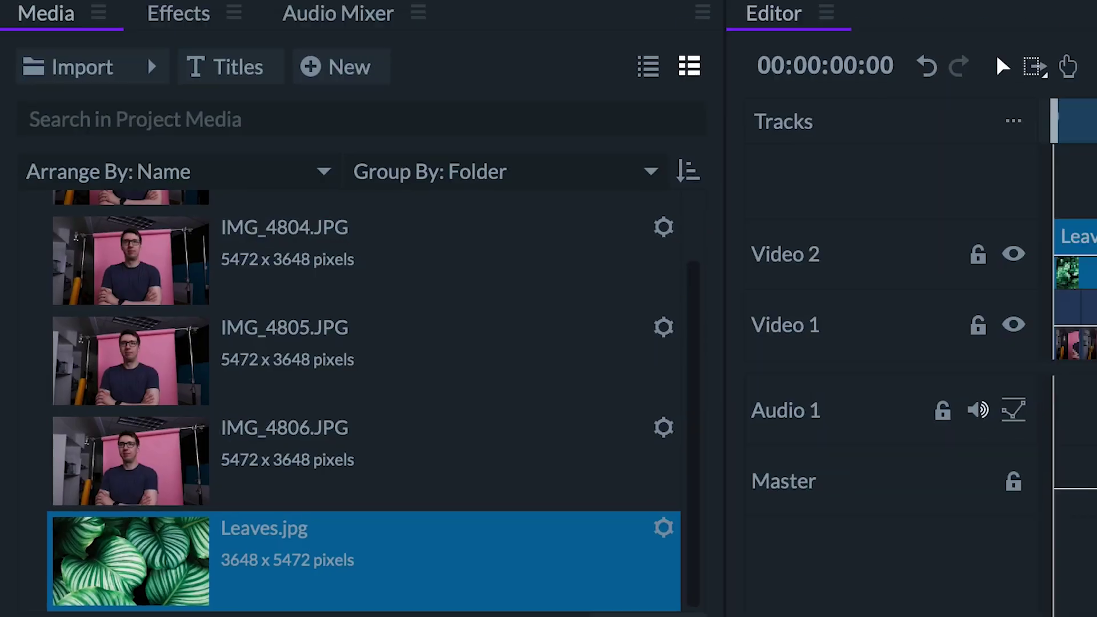
Step: Play the finished parallax photo sequence with its leaves overlay in the Viewer
key("space")
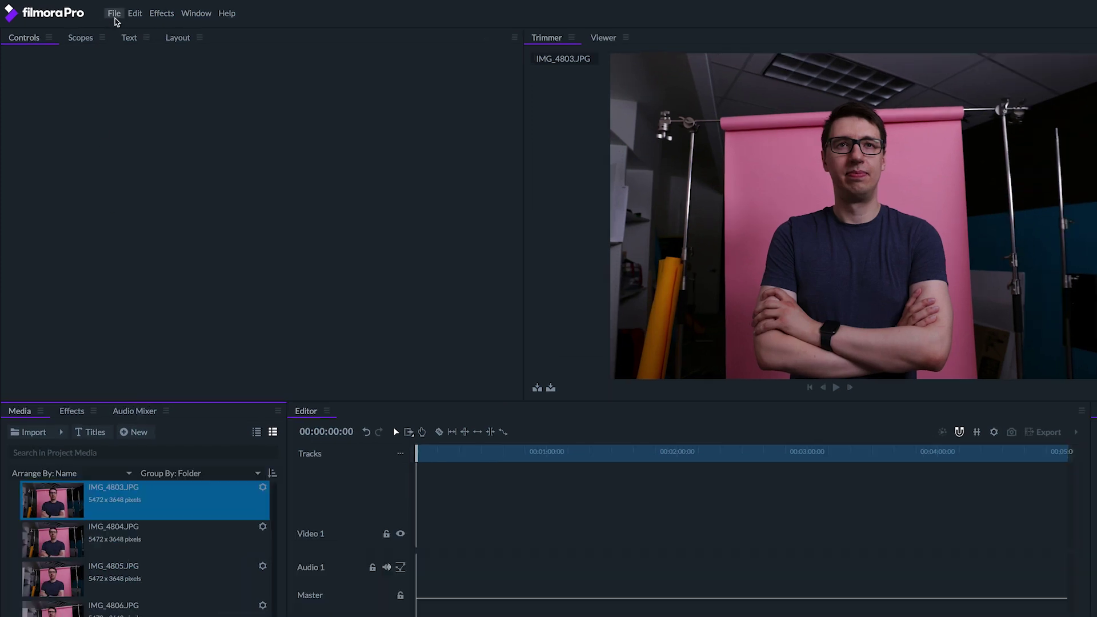
Step: Confirm the 1080p Full HD 24 fps project settings and place IMG_4803 at the start of Video 1
left_click(106, 13)
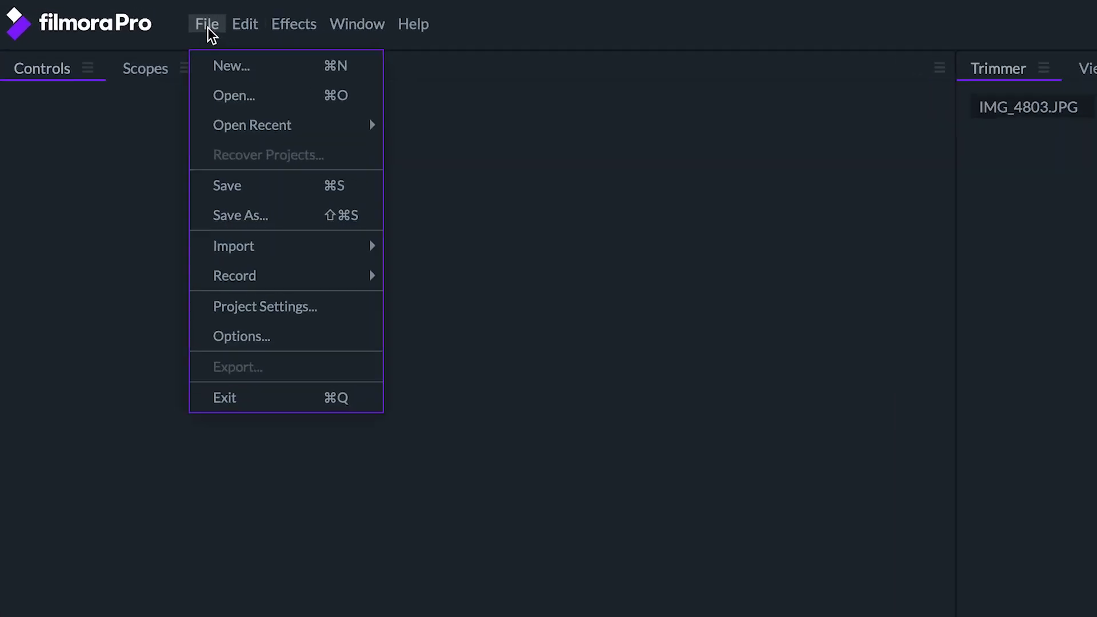
left_click(289, 356)
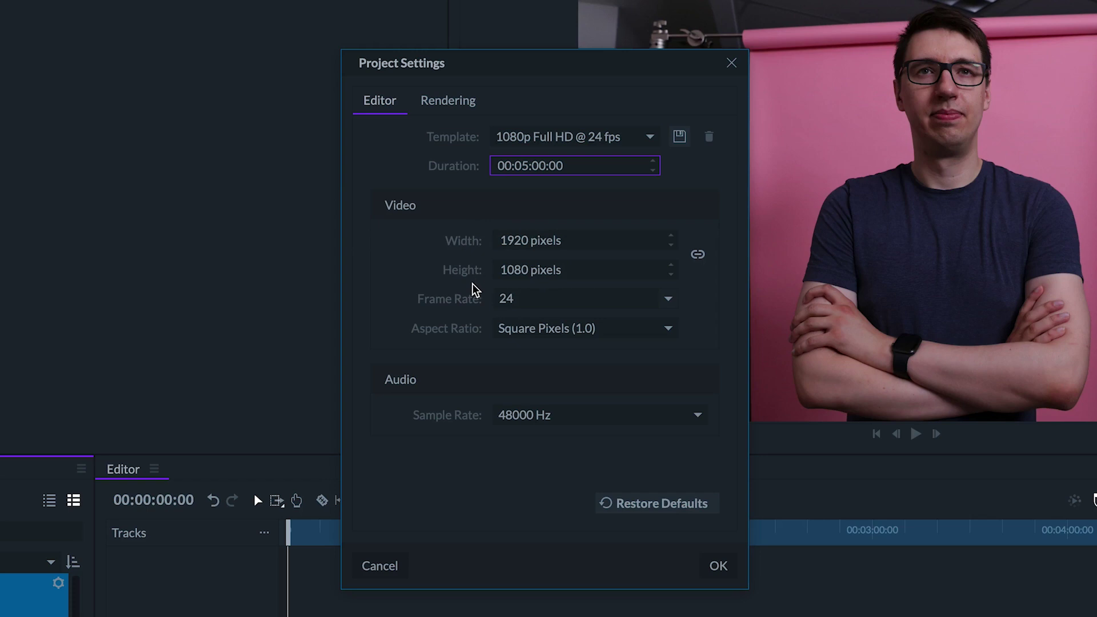
left_click(718, 565)
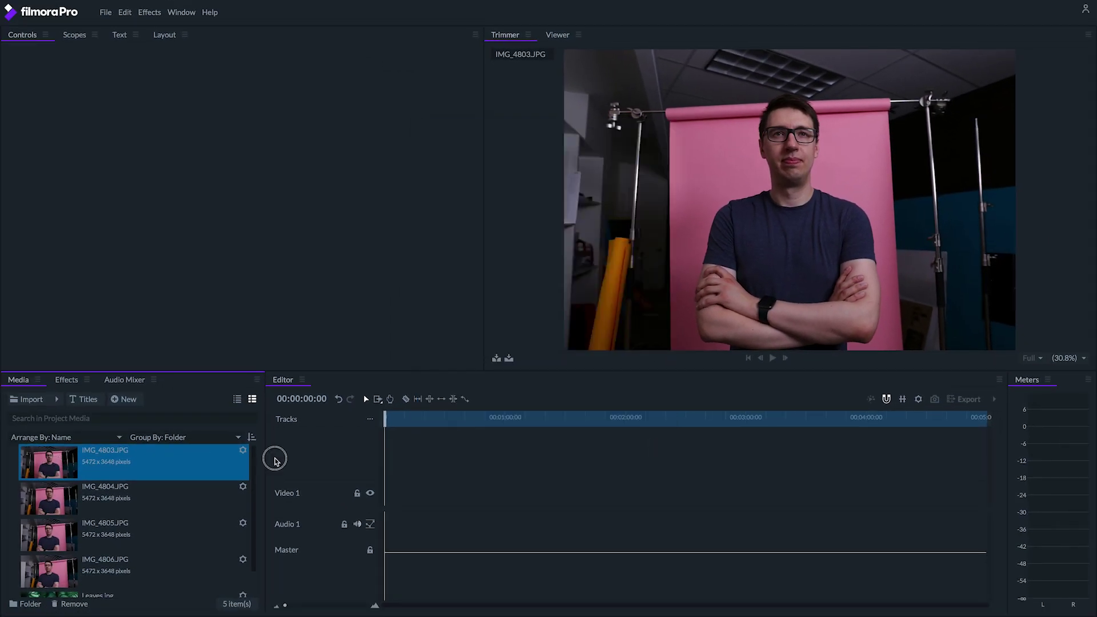
left_click_drag(275, 462, 384, 495)
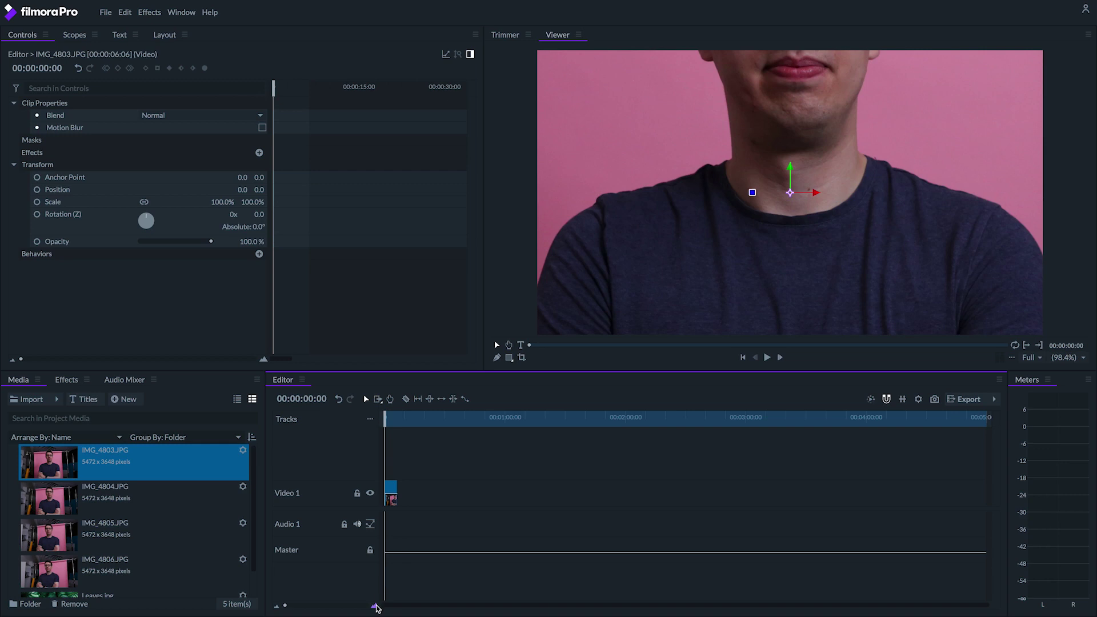
Step: Blade IMG_4803 two frames in and remove the leftover remainder
mouse_move(302, 605)
left_mouse_down()
mouse_move(356, 609)
mouse_move(313, 603)
left_mouse_up()
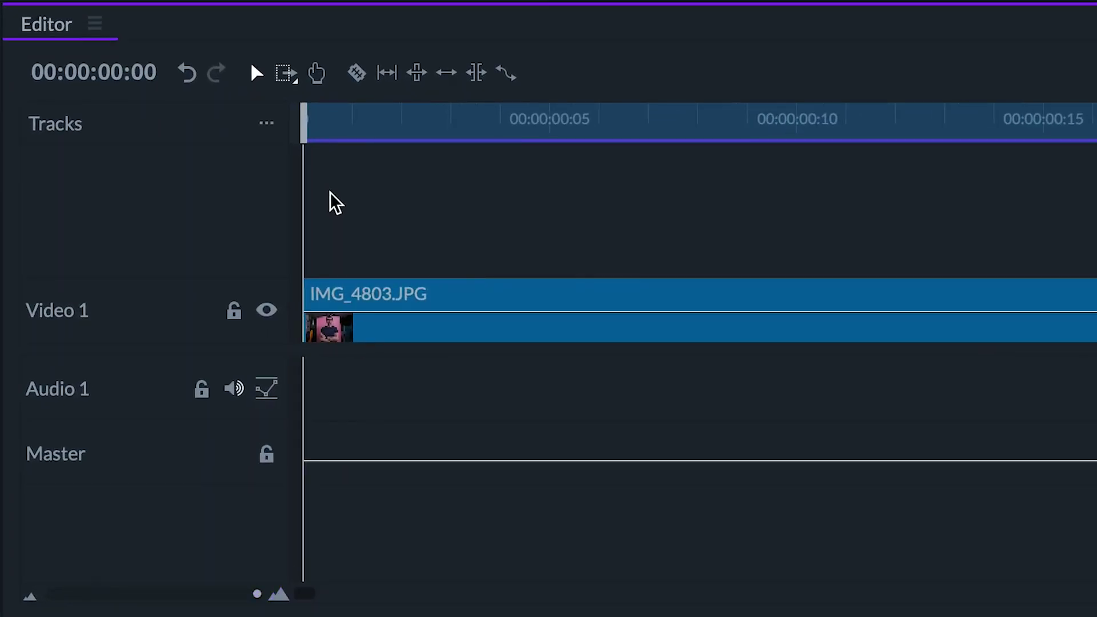
left_click(374, 196)
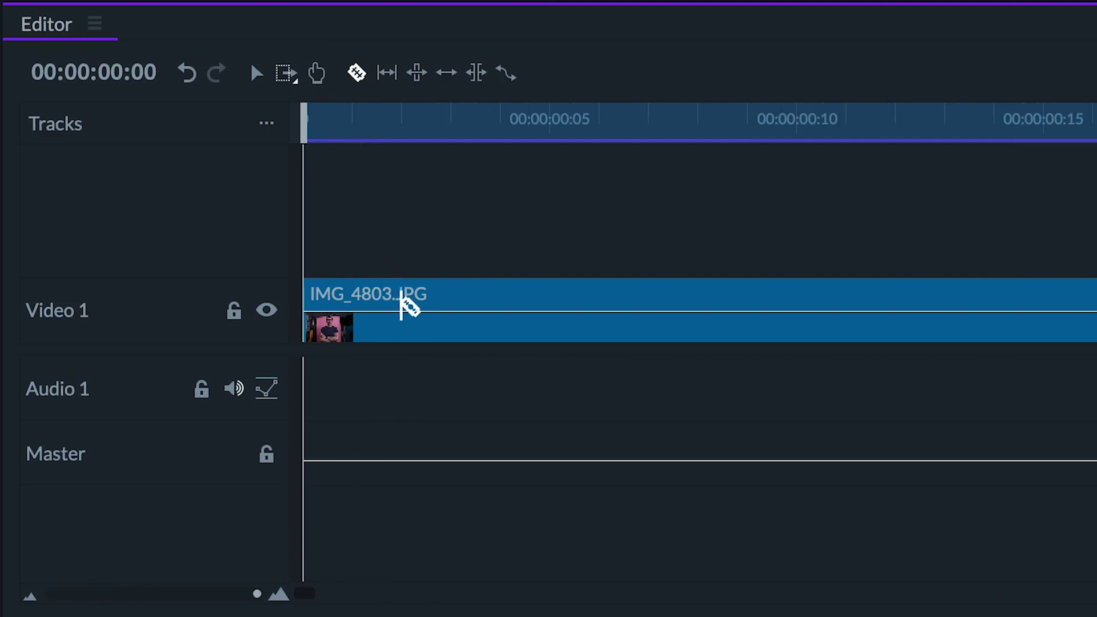
left_click(401, 303)
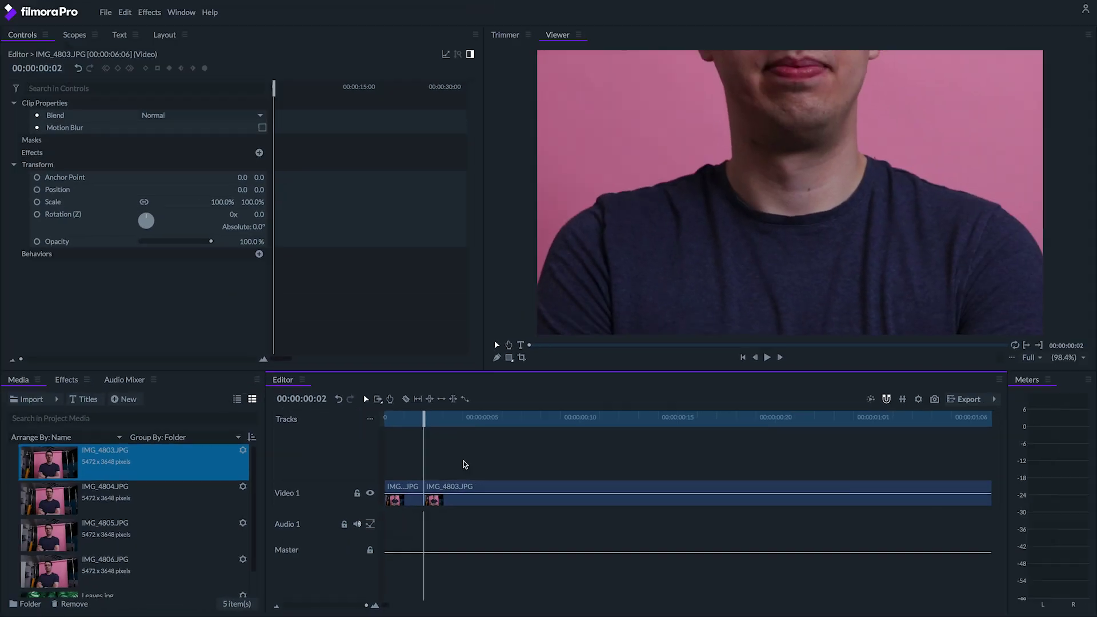
right_click(479, 428)
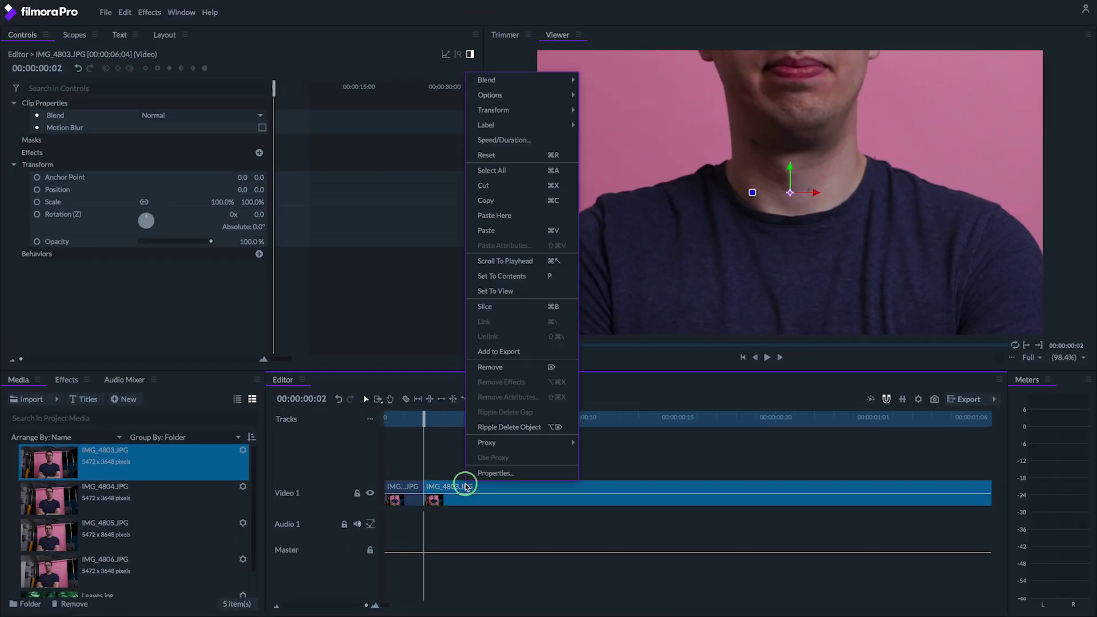
left_click(509, 370)
left_click(394, 422)
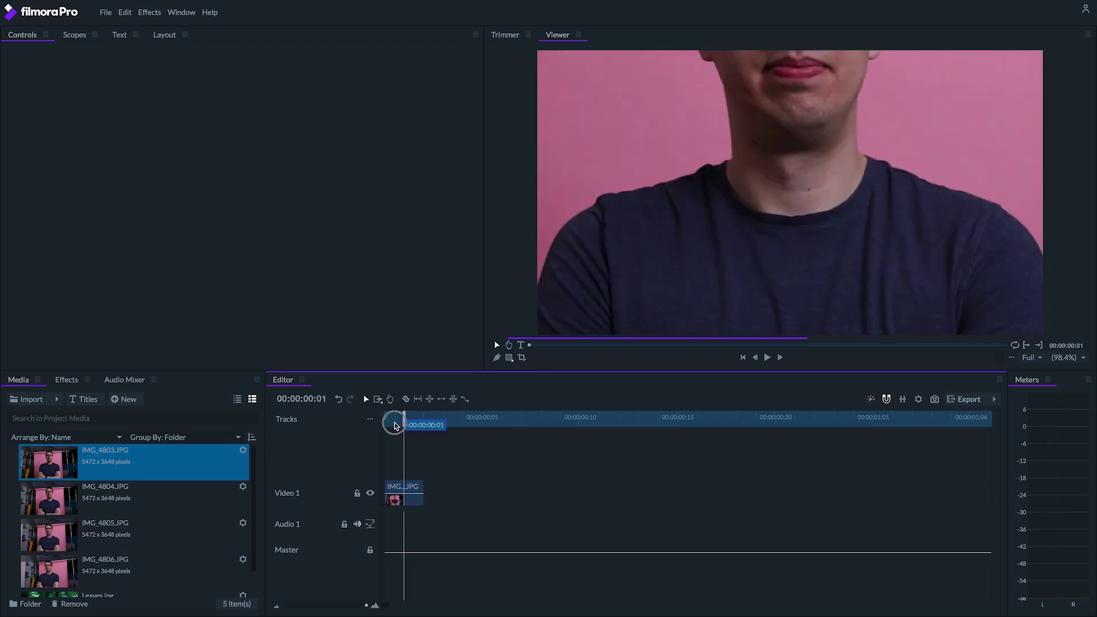
Step: Add IMG_4804 through IMG_4806 as brief clips after it on Video 1
left_click_drag(48, 497, 428, 490)
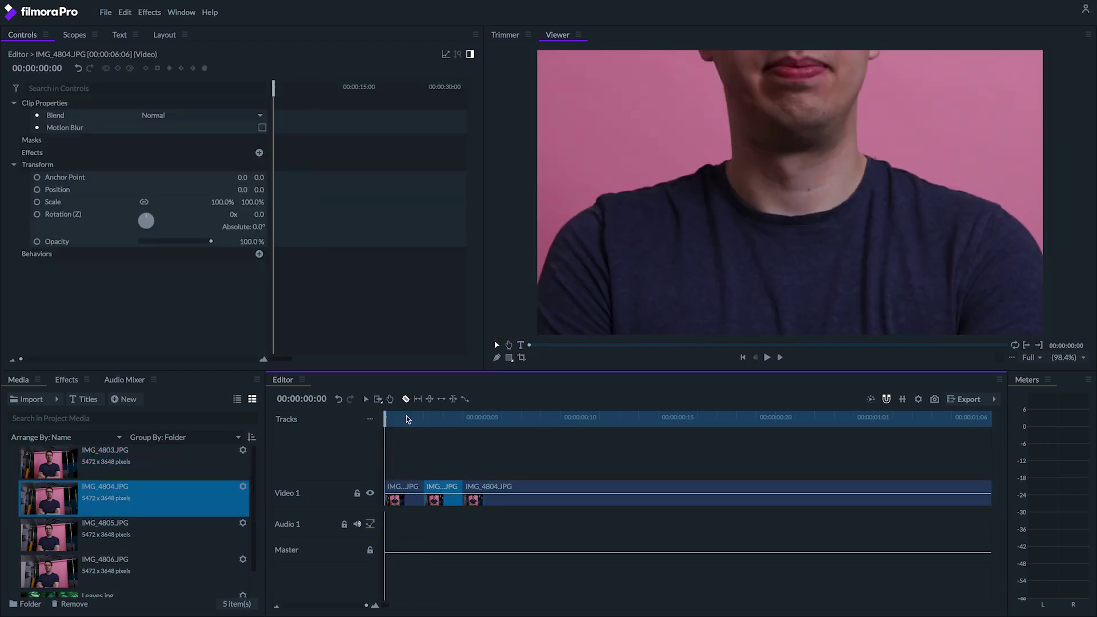
left_click(229, 537)
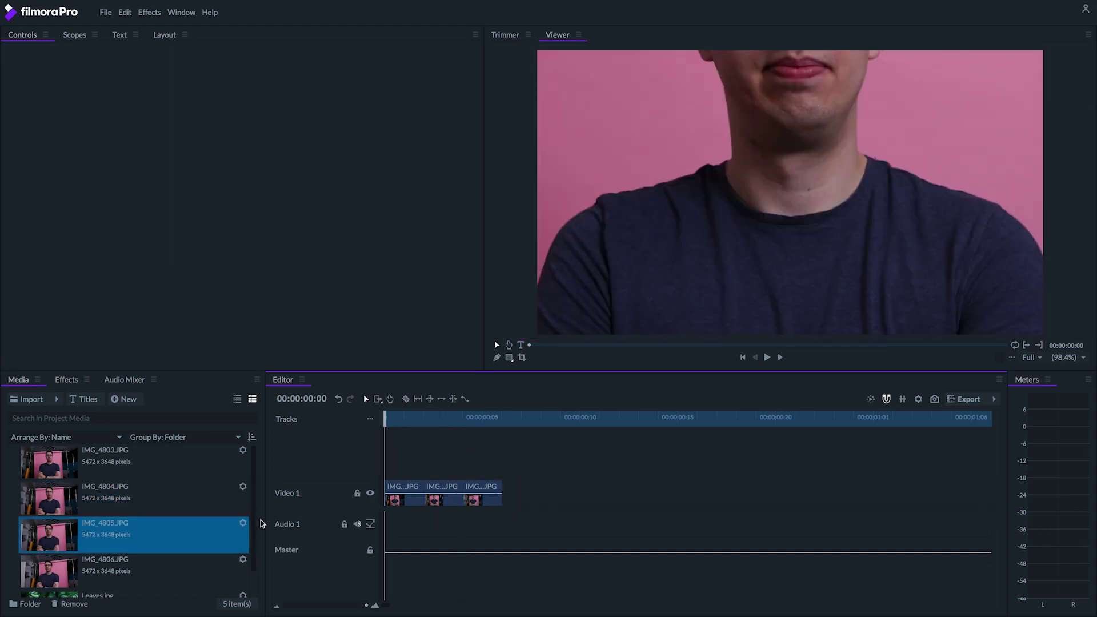
left_click_drag(49, 571, 509, 491)
left_click(603, 492)
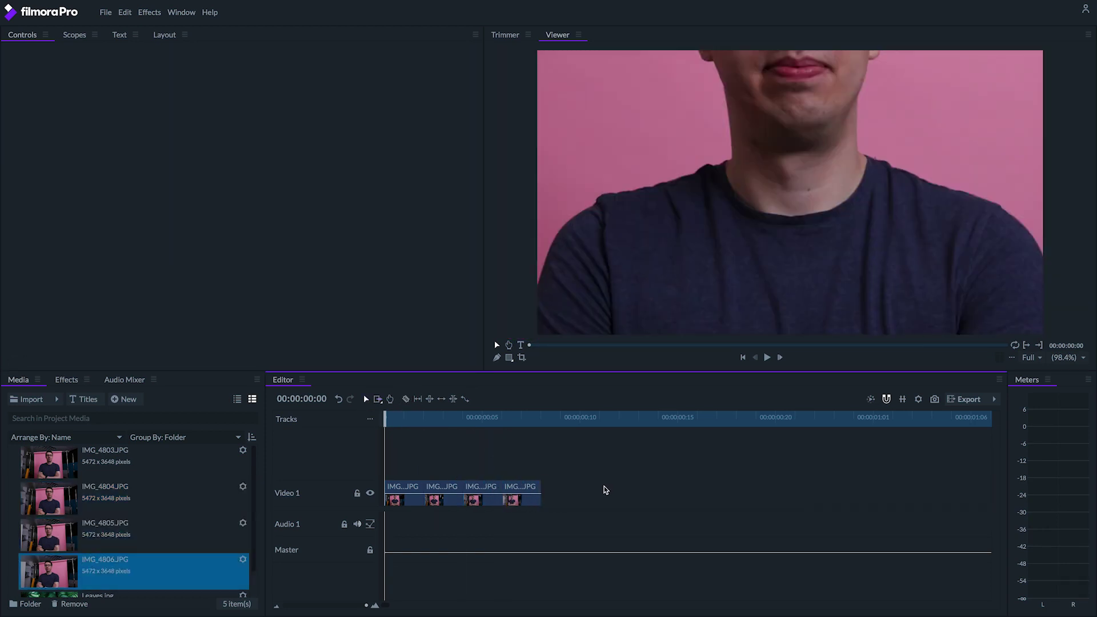
left_click_drag(578, 462, 394, 495)
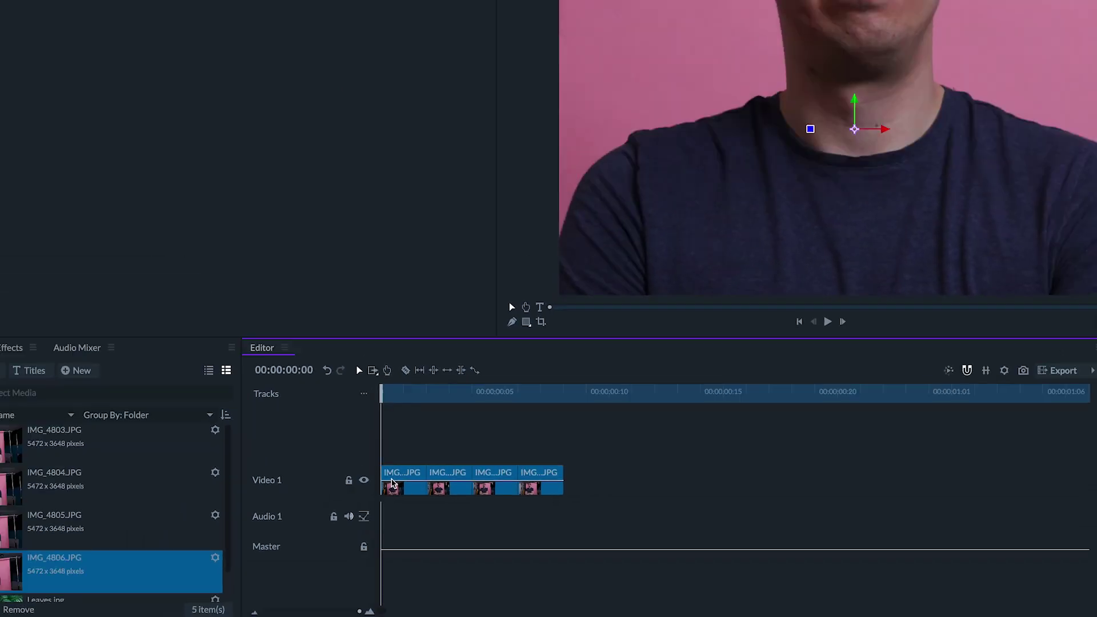
Step: Apply Transform > Fit To Frame Width to all four selected photo clips
right_click(392, 485)
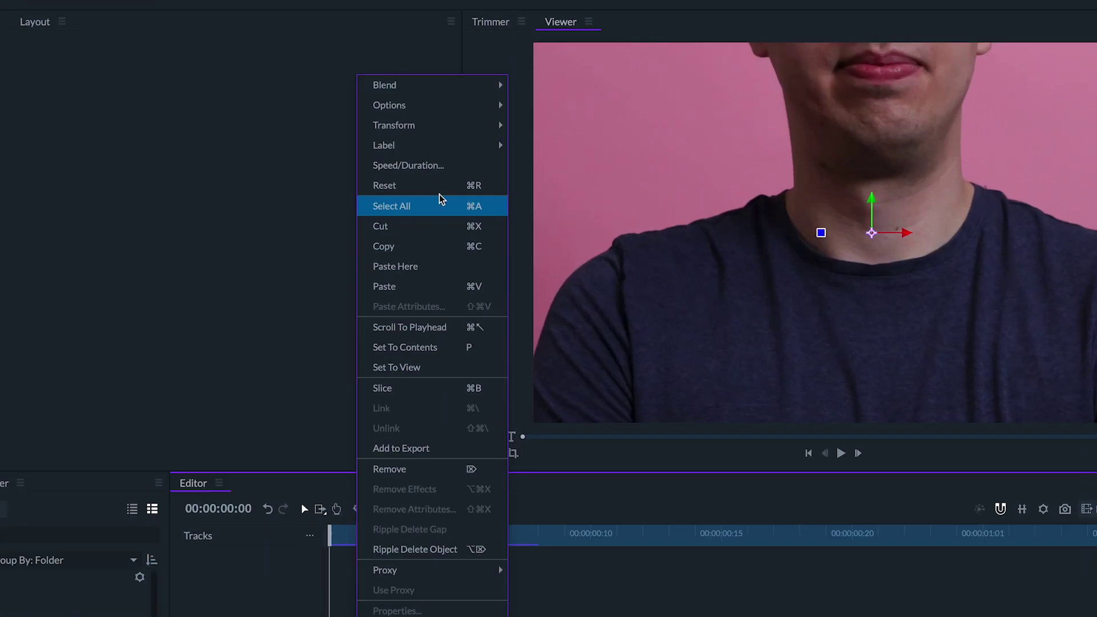
mouse_move(484, 112)
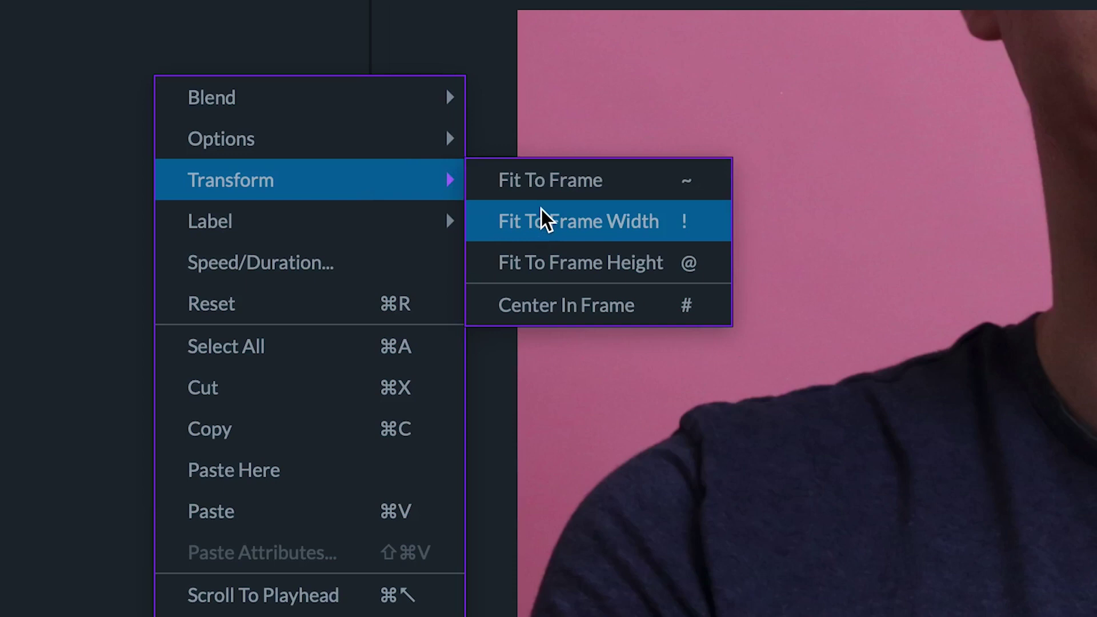
left_click(540, 210)
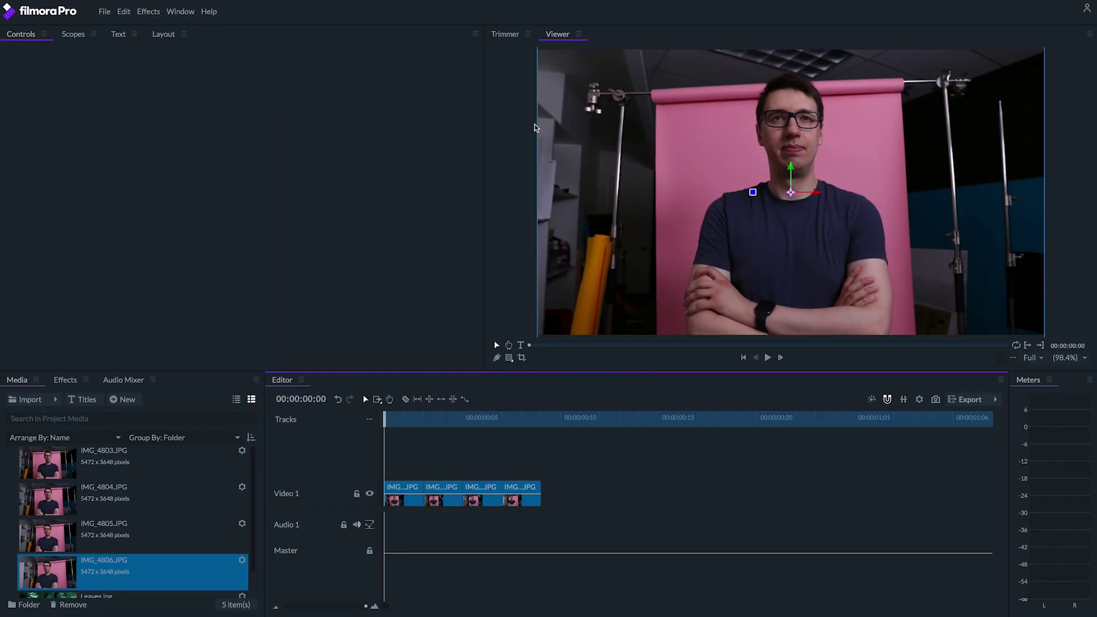
Step: Set the first photo clip's Transform Scale to 40
left_click_drag(405, 419, 482, 417)
left_click(409, 490)
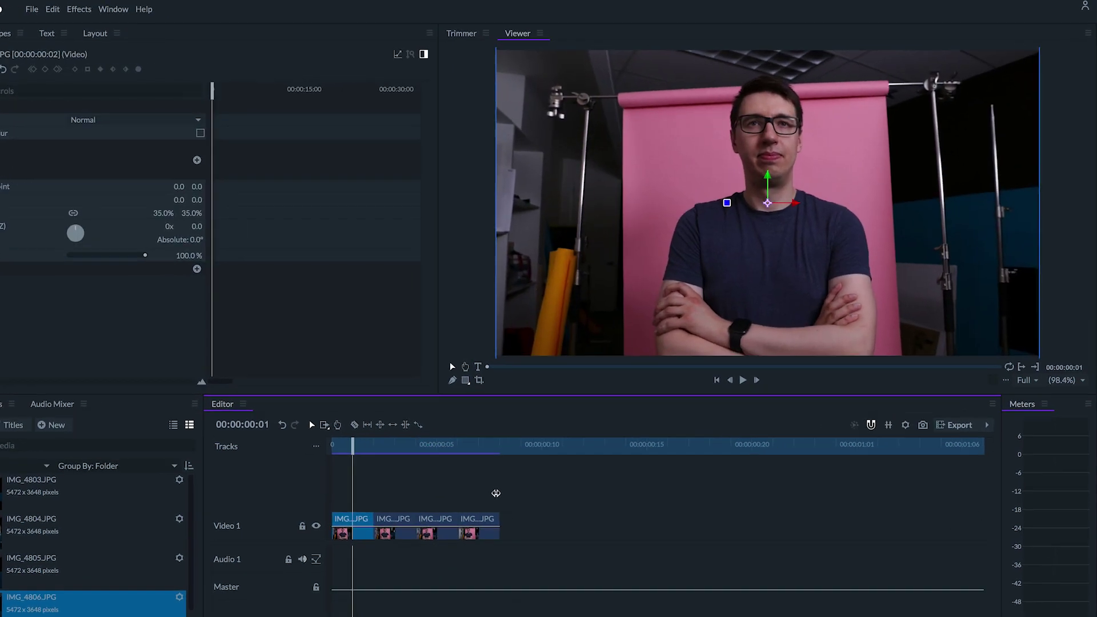
left_click_drag(354, 446, 478, 445)
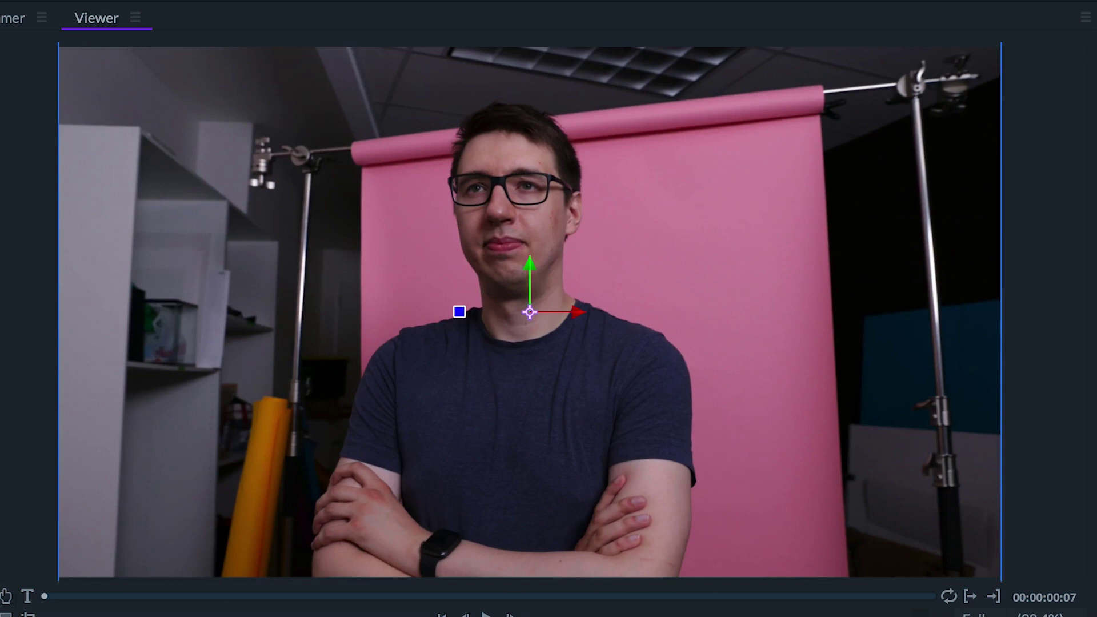
left_click(409, 489)
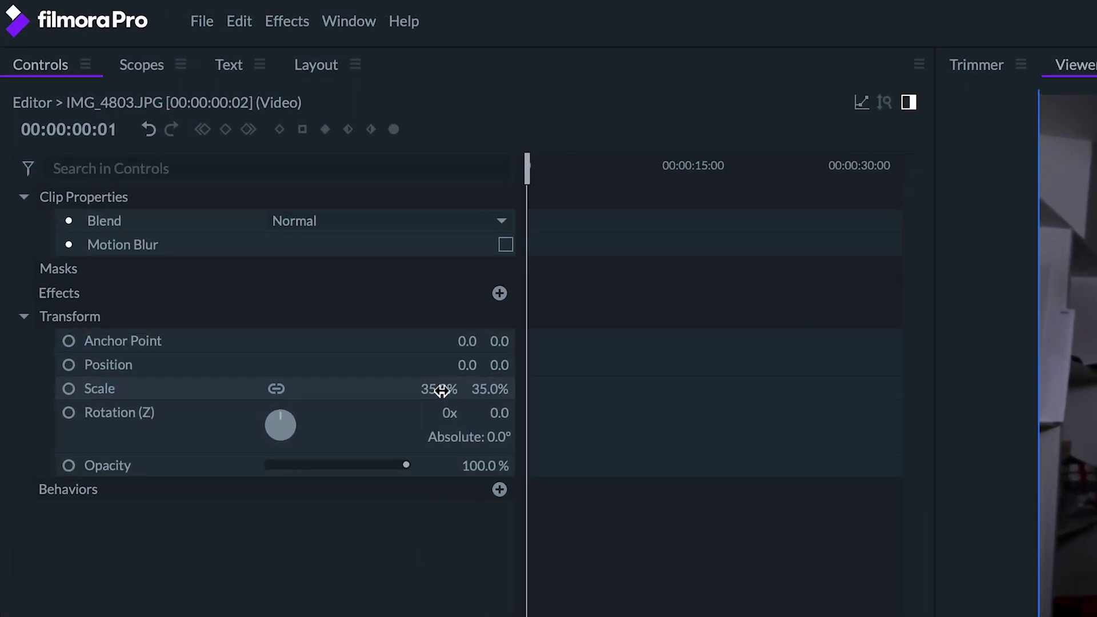
left_click(231, 203)
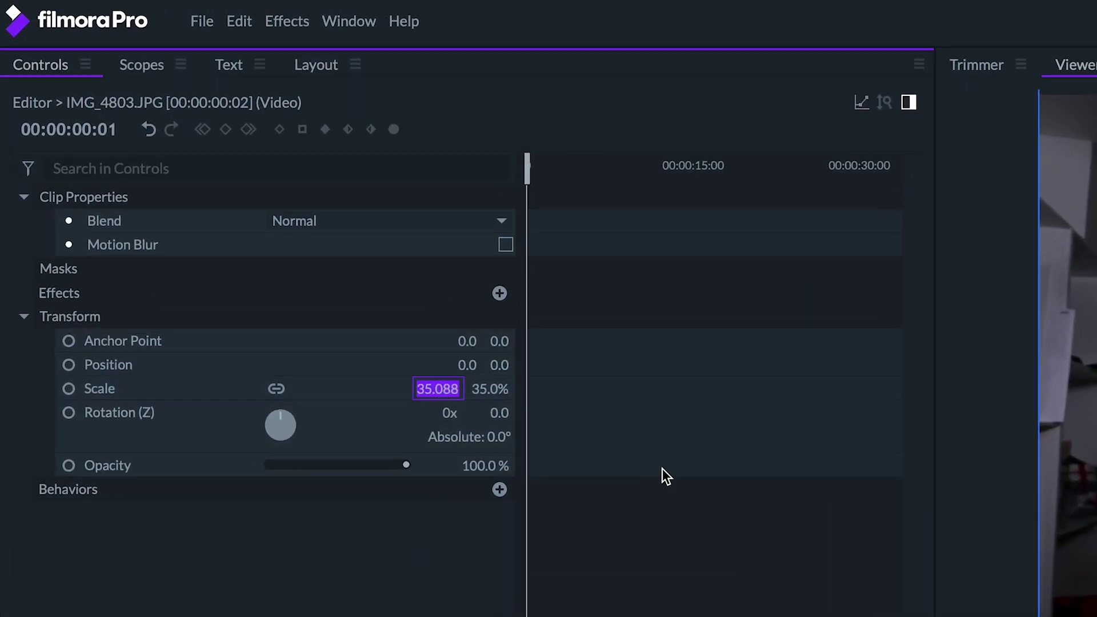
type("40")
key("Return")
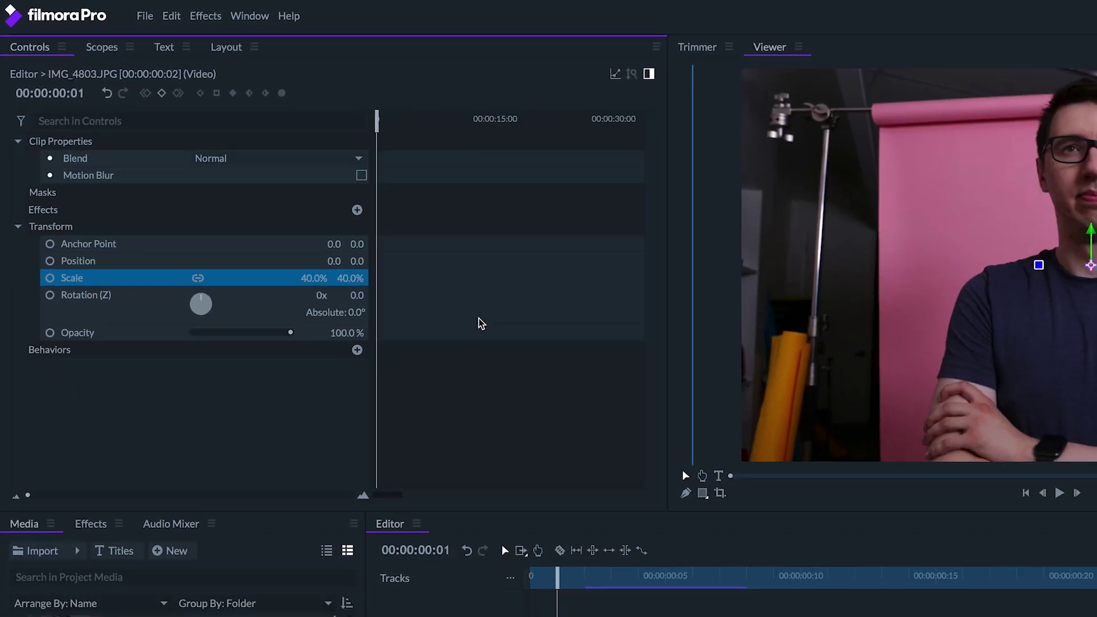
Step: Set the second photo clip's Transform Scale to 38
left_click(442, 492)
left_click(222, 203)
type("38")
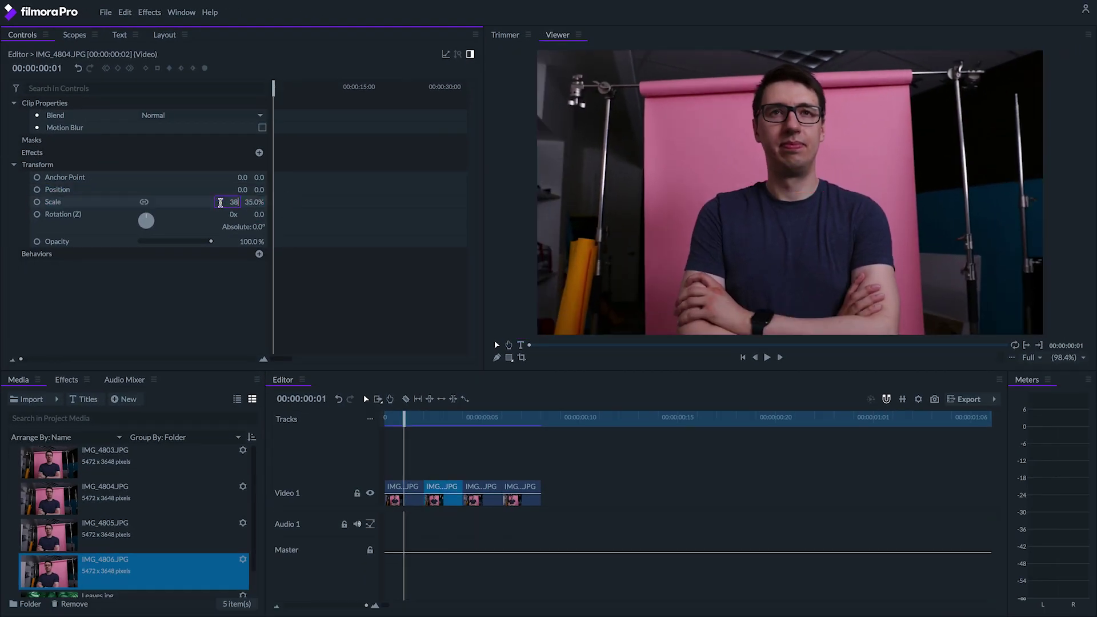
key("Return")
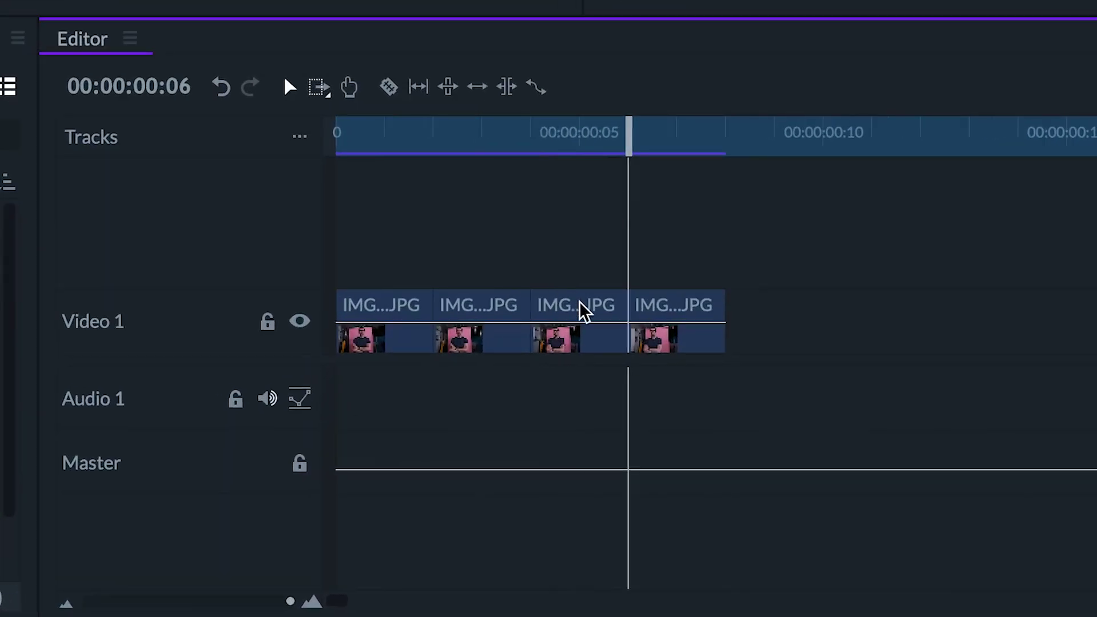
Step: Copy the third photo clip and paste it at the end of Video 1
left_click(583, 312)
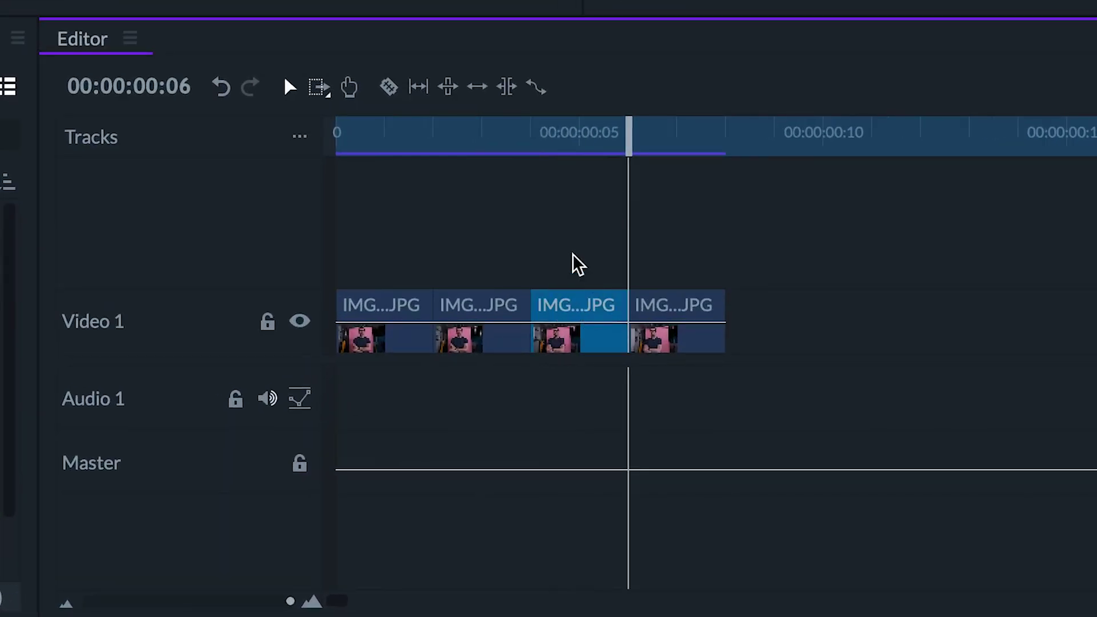
right_click(593, 312)
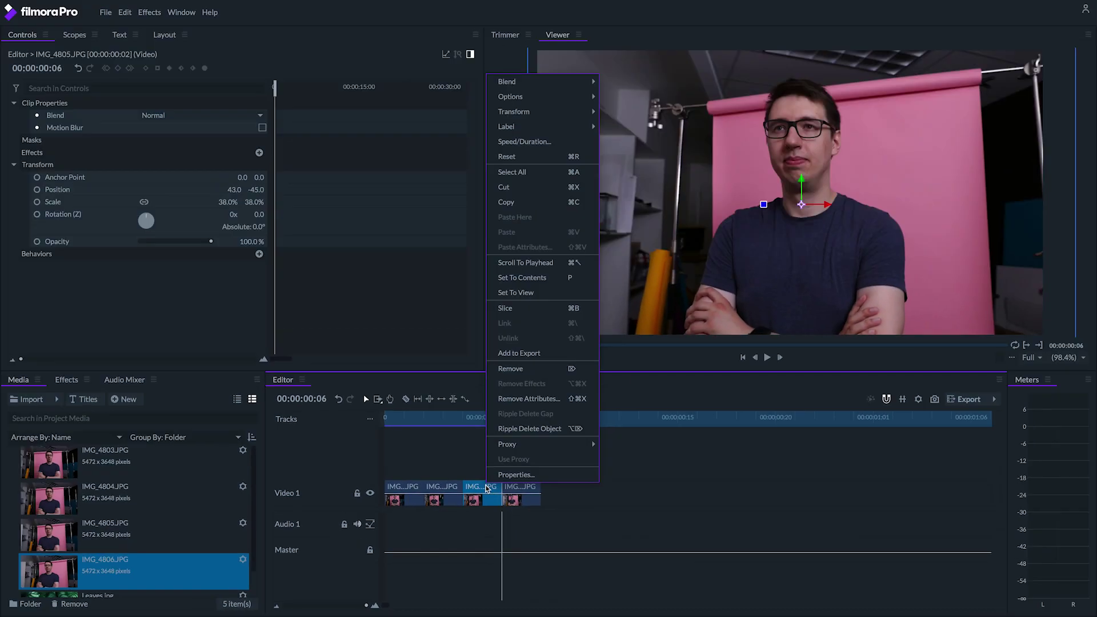
left_click(527, 202)
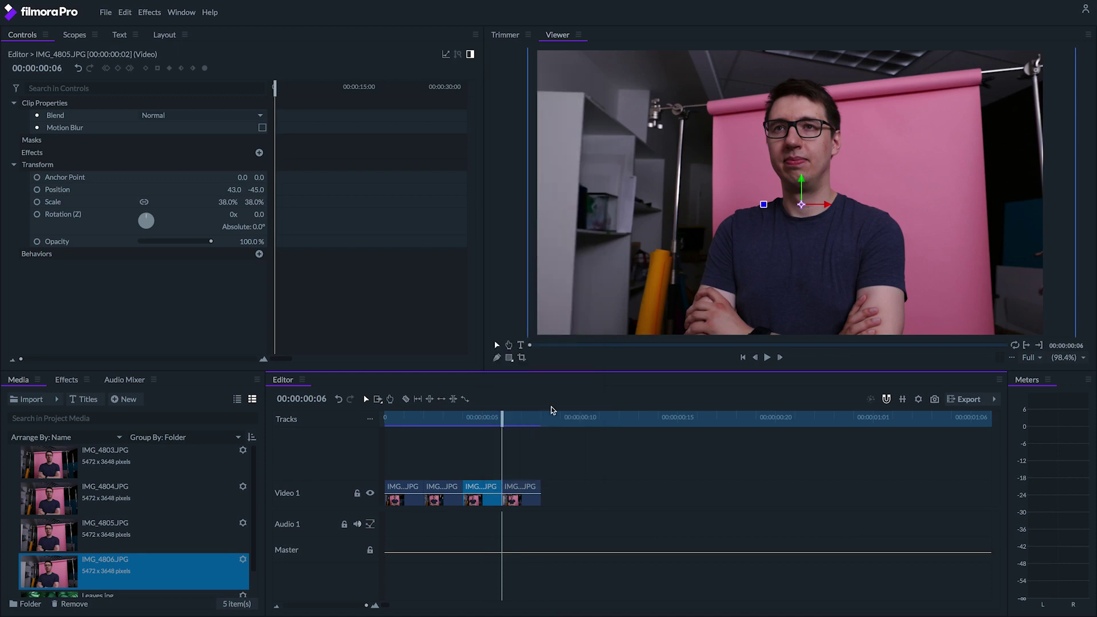
left_click(541, 420)
right_click(550, 491)
left_click(583, 234)
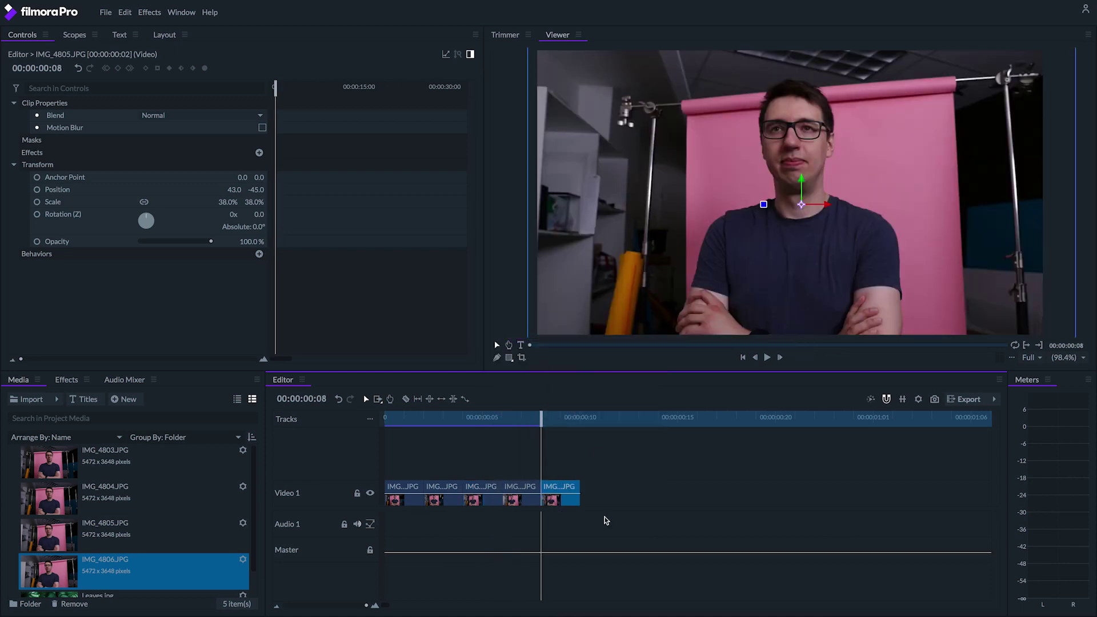
Step: Copy IMG_4804 and paste it after the current sequence end
left_click(441, 489)
right_click(441, 488)
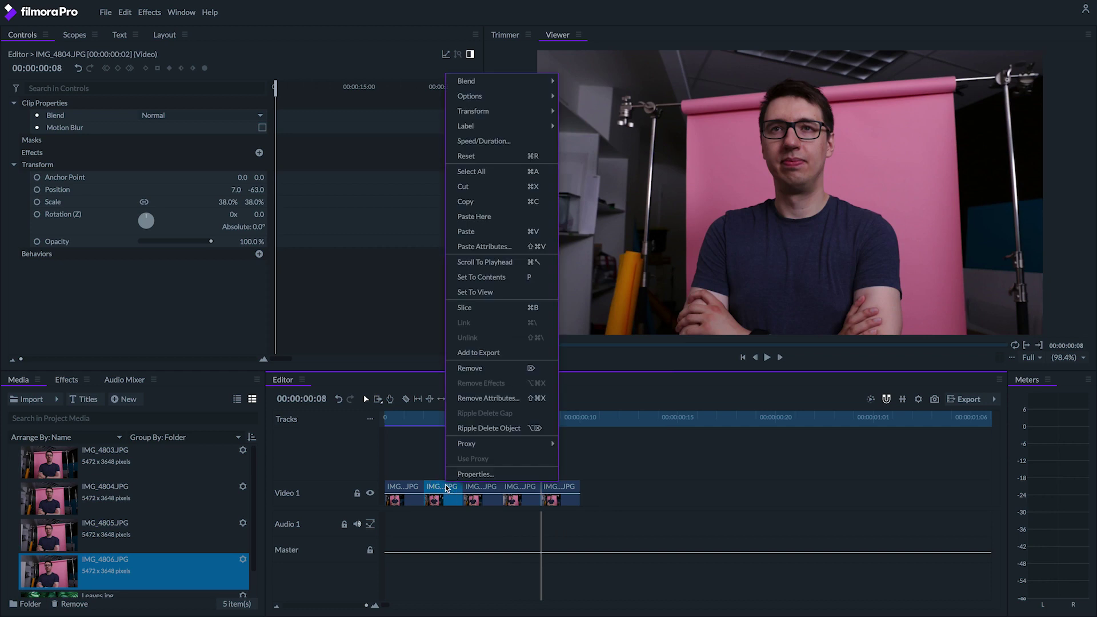
left_click(495, 207)
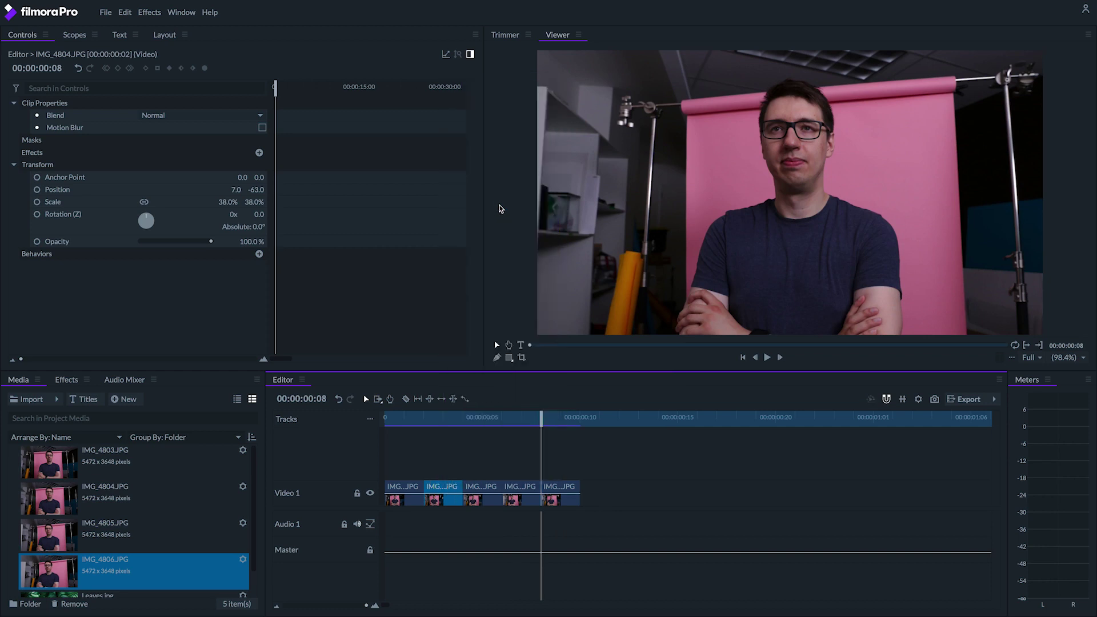
left_click(580, 422)
right_click(592, 493)
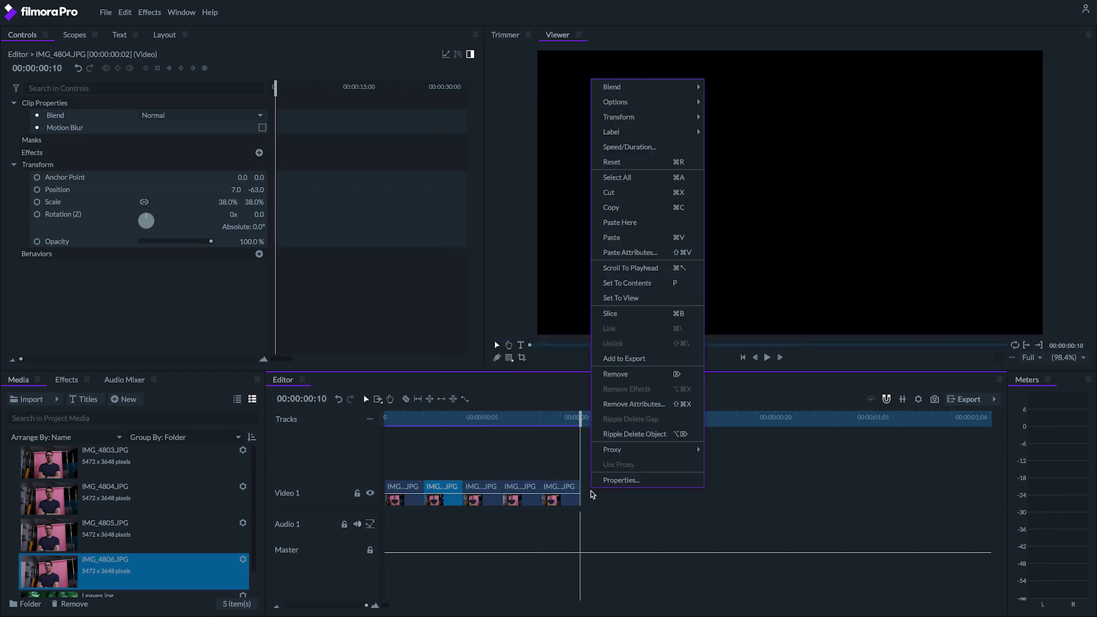
left_click(612, 237)
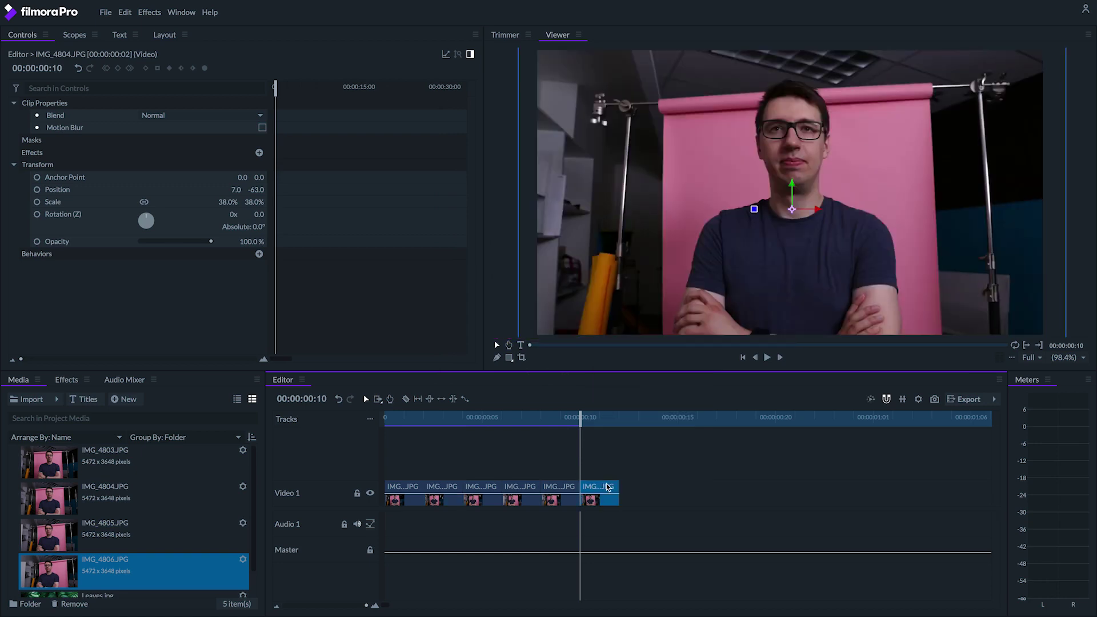
Step: Paste three more copies of the clip at each new sequence end
left_click(619, 420)
right_click(631, 492)
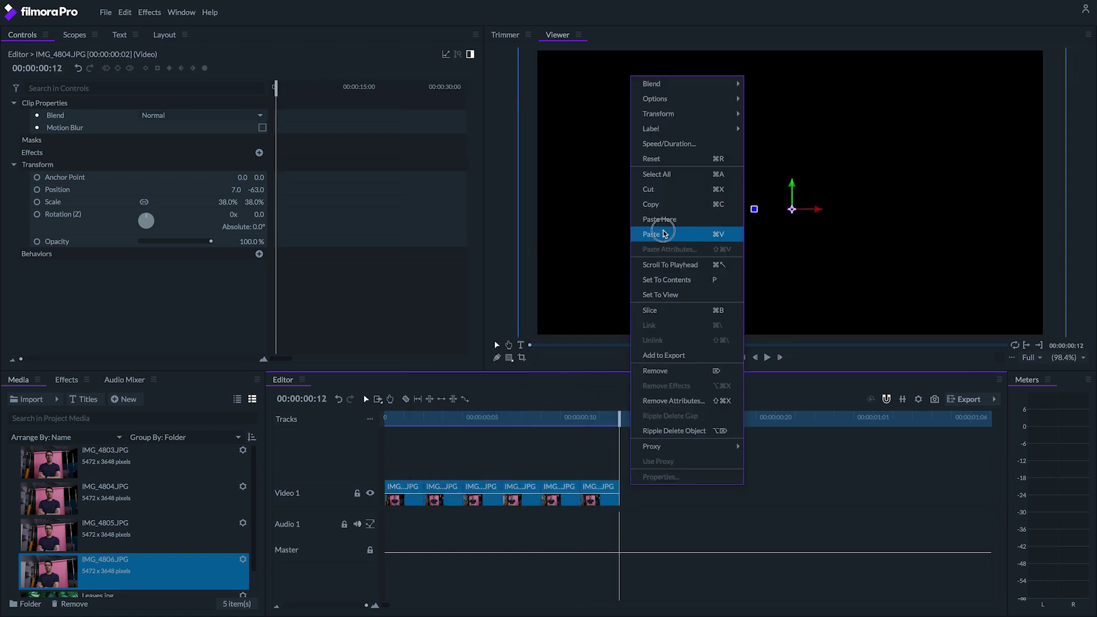
left_click(665, 234)
left_click(855, 420)
right_click(893, 492)
left_click(908, 269)
left_click(874, 420)
right_click(876, 493)
left_click(891, 240)
Step: Zoom the timeline out and play the roughly two-second photo loop from the start
left_click(276, 610)
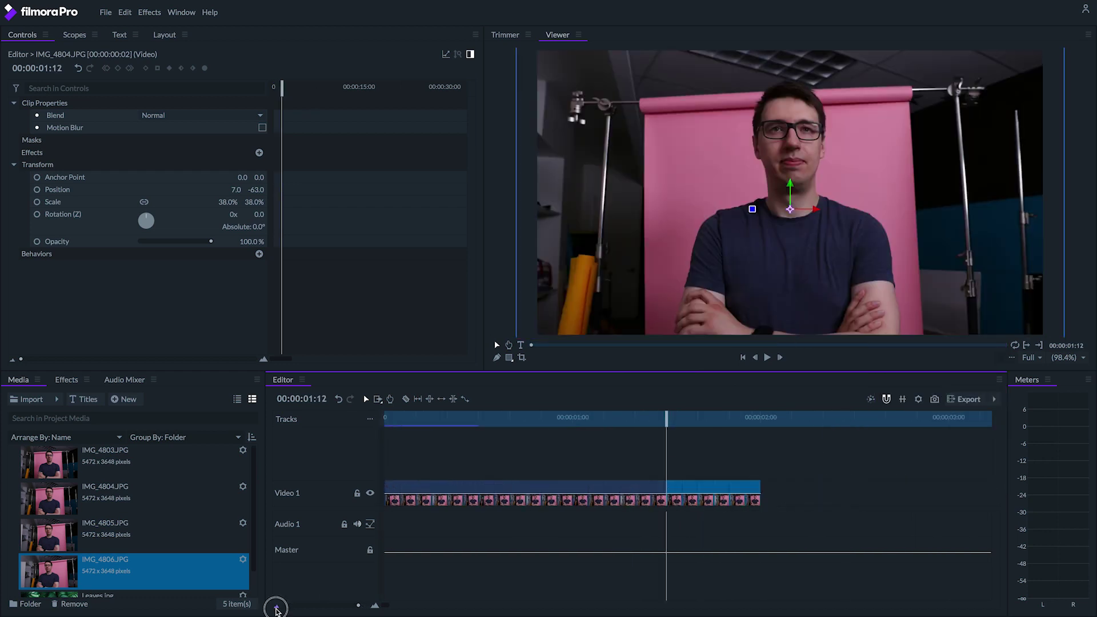
left_click(578, 420)
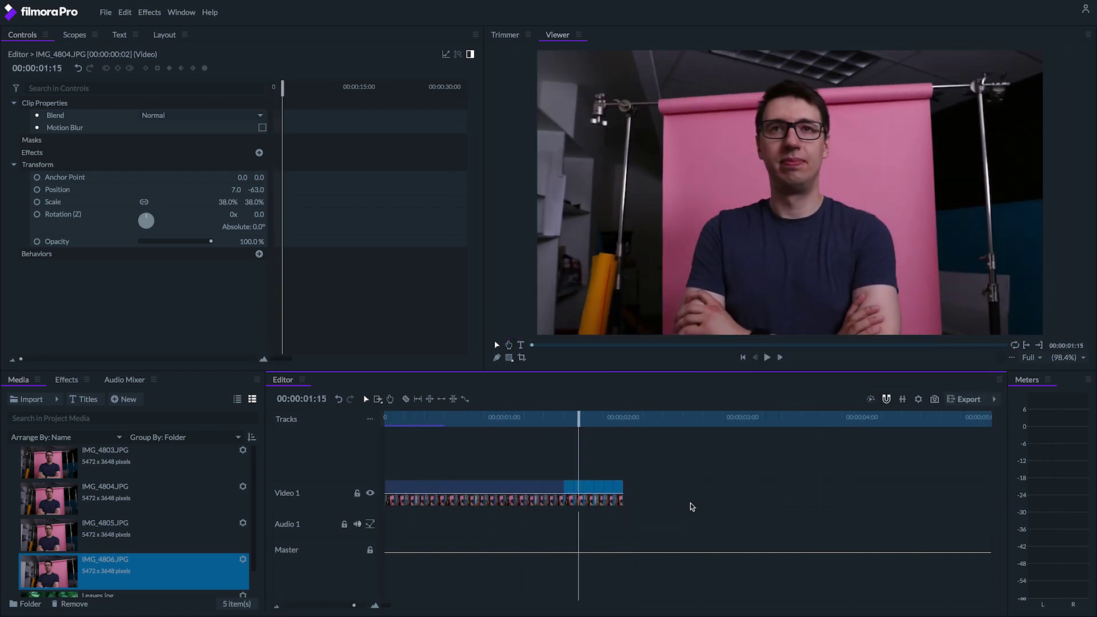
left_click(387, 420)
key("space")
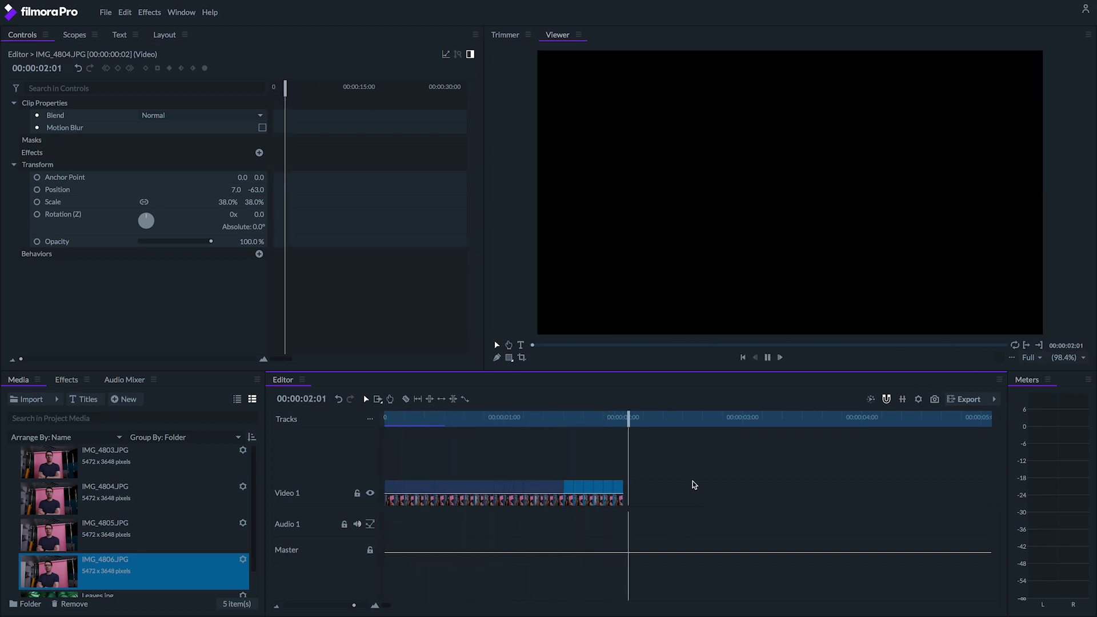
left_click_drag(627, 419, 321, 455)
Step: Add Leaves.jpg on a new Video 2 track, trimmed to match the two-second photo run
scroll(135, 512, "down", 1)
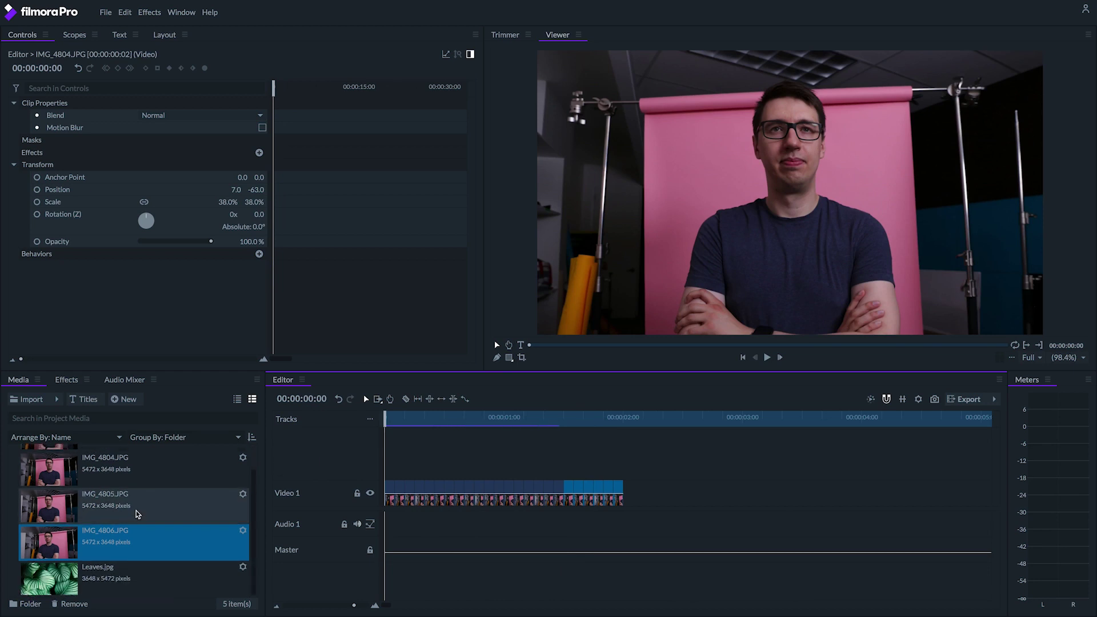
double_click(48, 588)
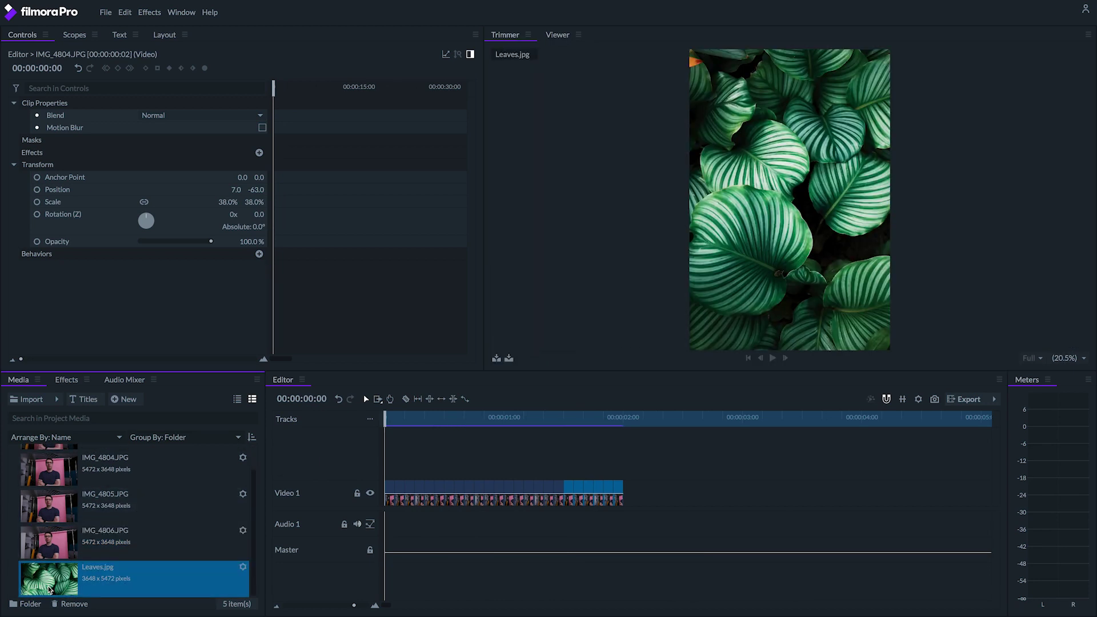
left_click_drag(49, 588, 400, 464)
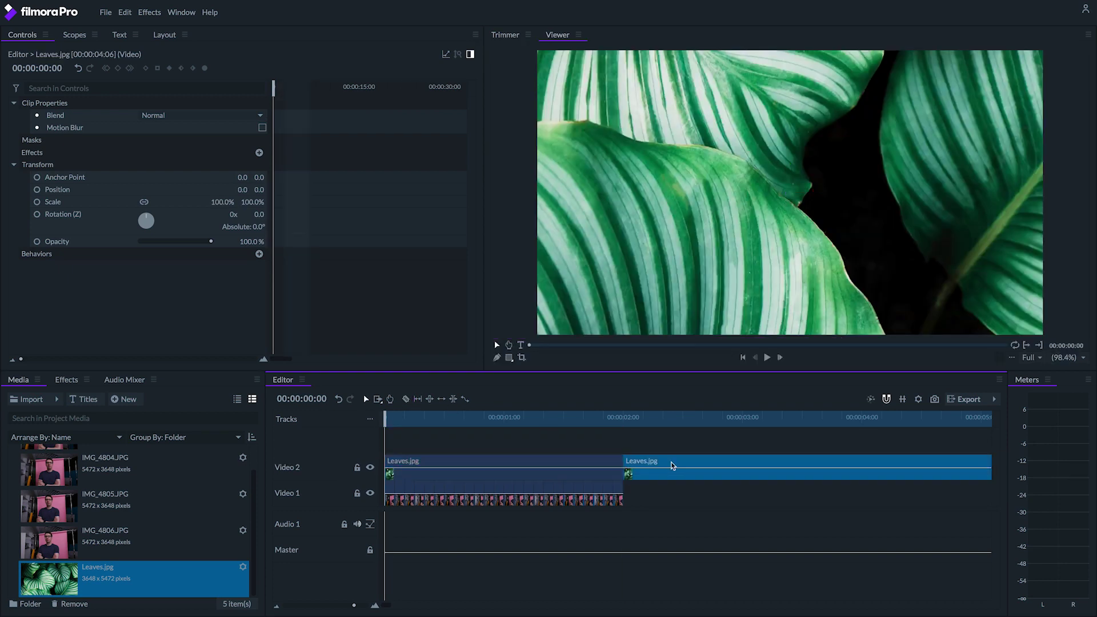
mouse_move(240, 202)
left_mouse_down()
mouse_move(224, 202)
mouse_move(240, 202)
mouse_move(240, 214)
left_mouse_up()
left_click(407, 456)
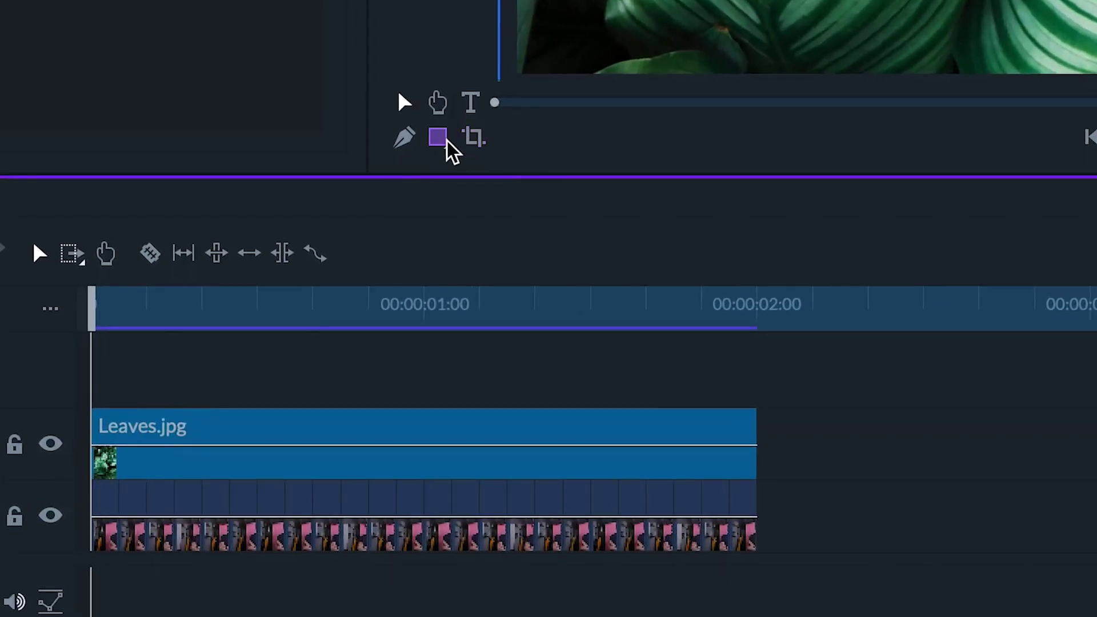
left_click(447, 142)
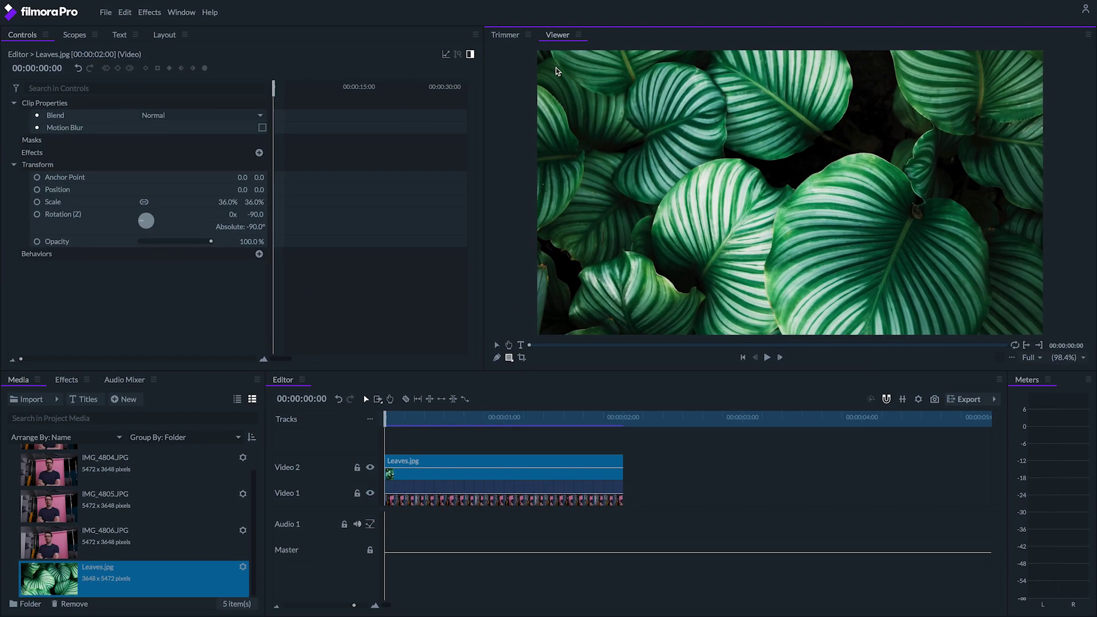
Step: Draw a rectangular Add mask framing the leaves in the Viewer
left_click_drag(557, 69, 1024, 319)
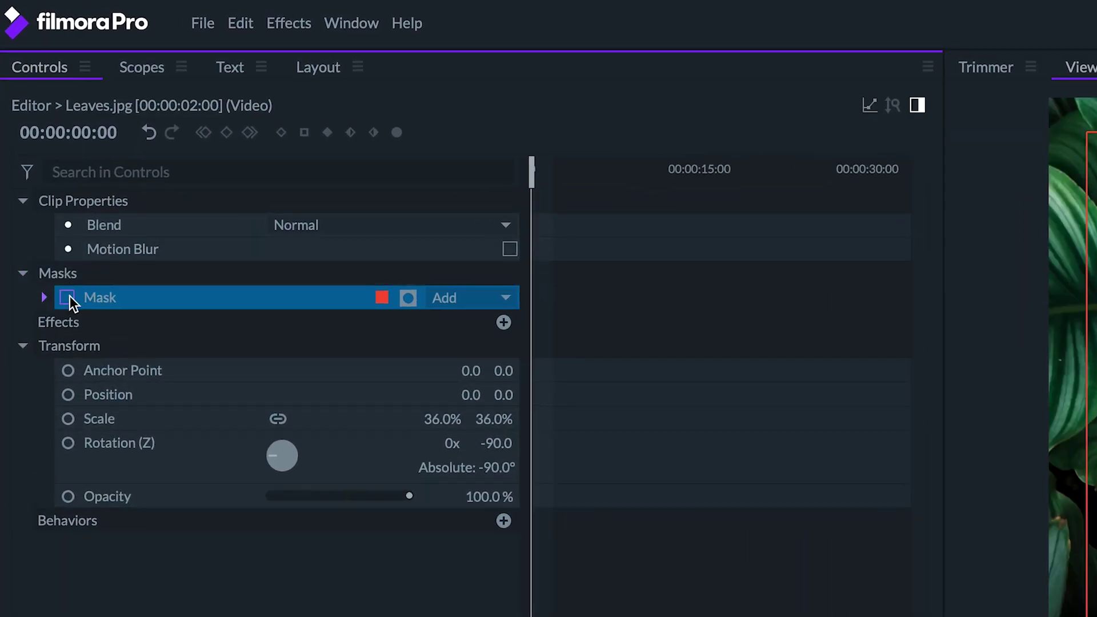
left_click(94, 277)
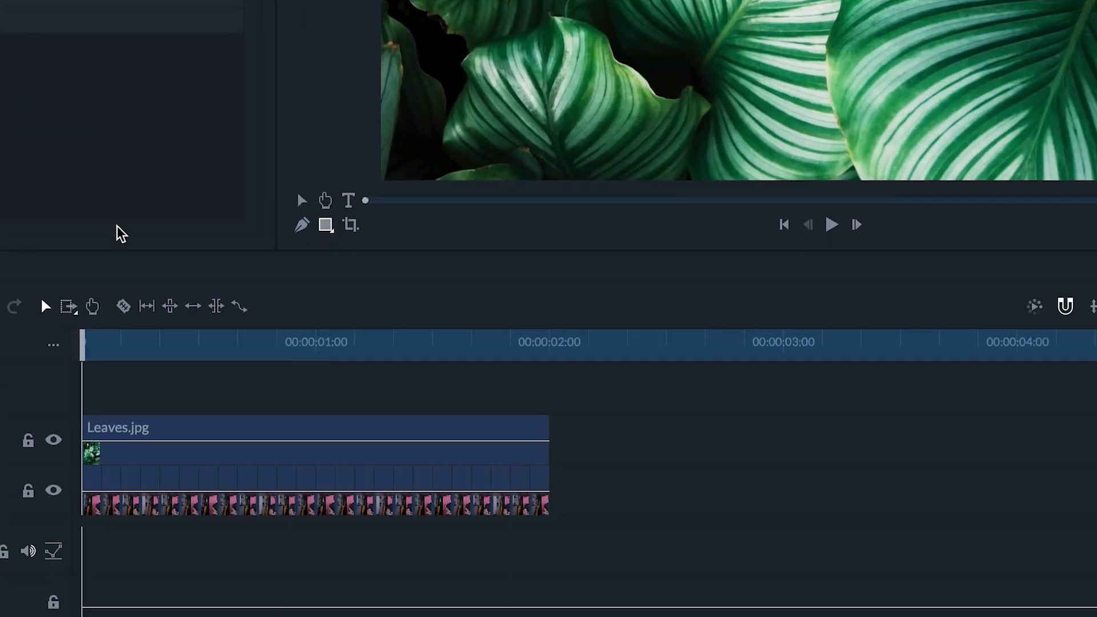
Step: Trace a closed freehand mask along one leaf's edge on Leaves.jpg
left_click(302, 226)
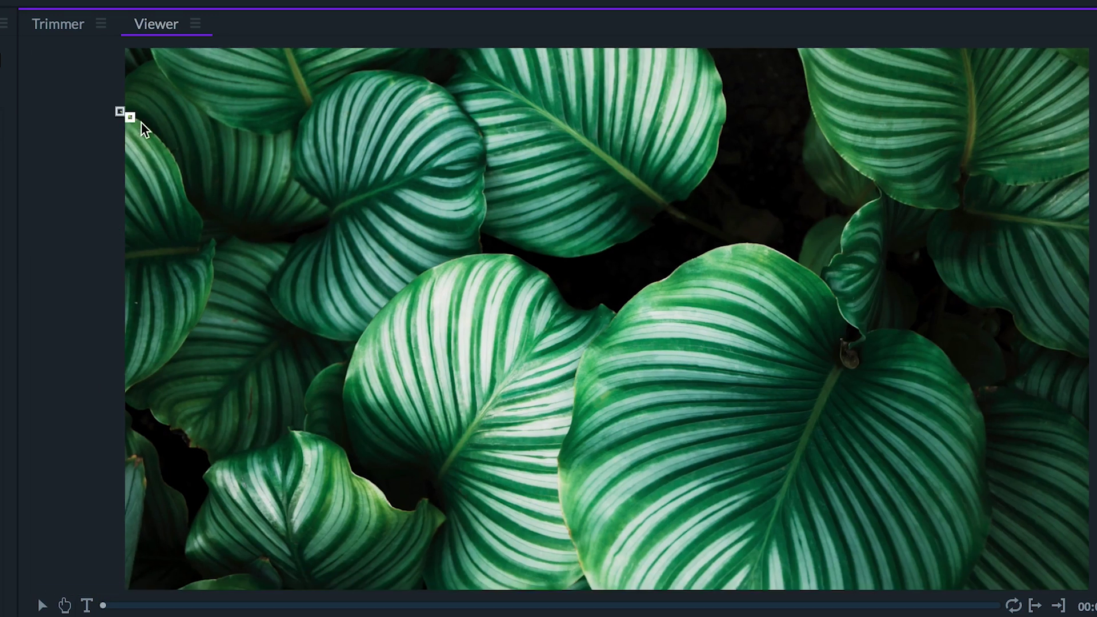
left_click_drag(211, 245, 183, 57)
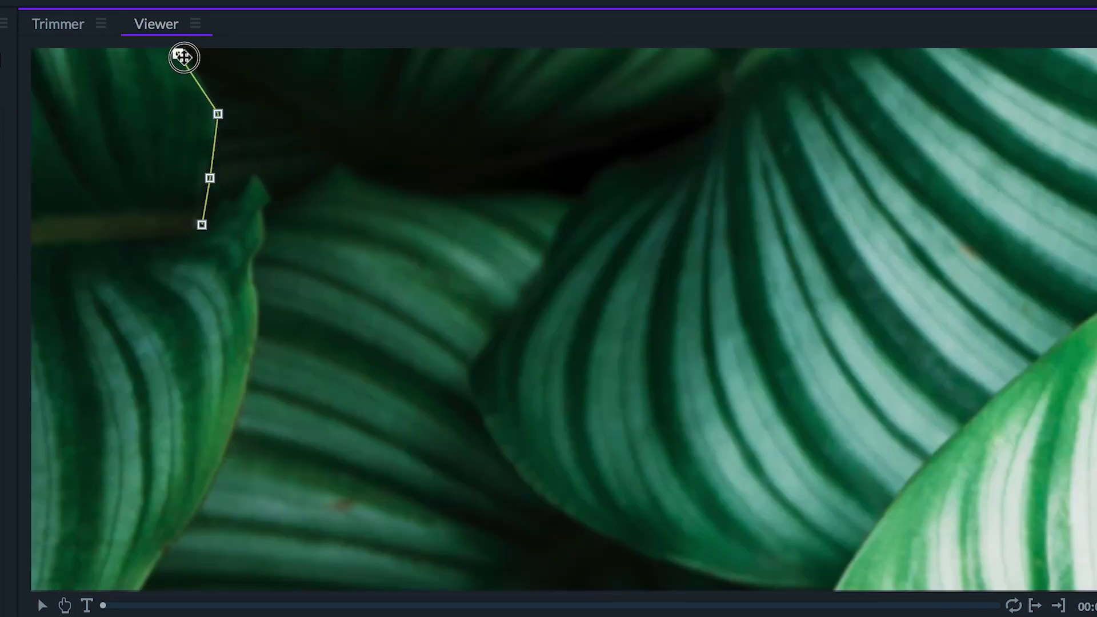
left_click_drag(257, 338, 158, 453)
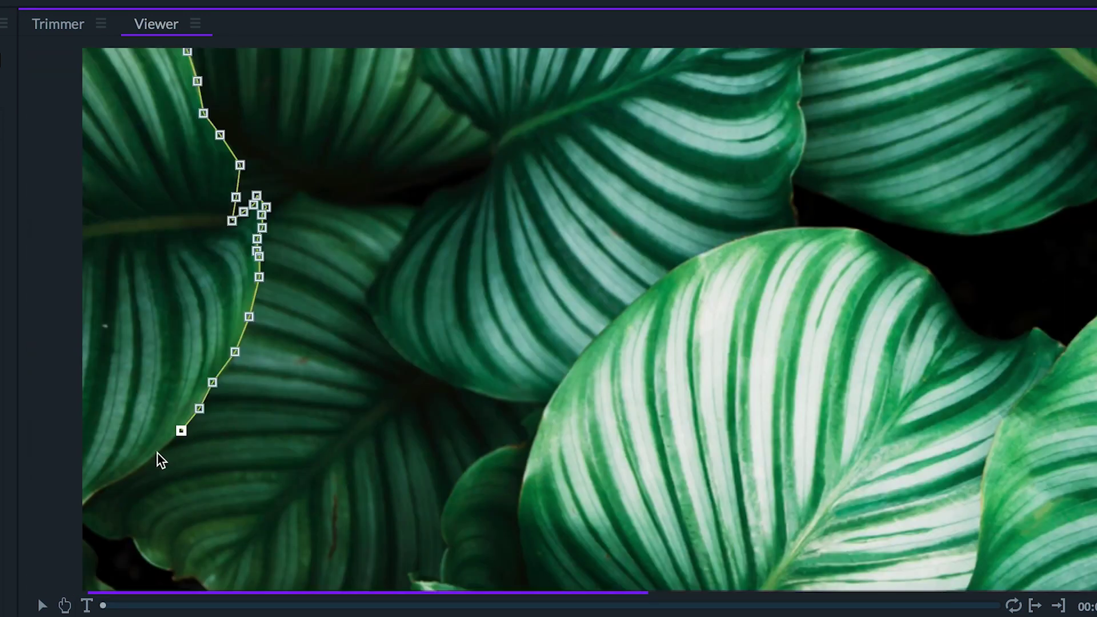
left_click_drag(144, 499, 61, 336)
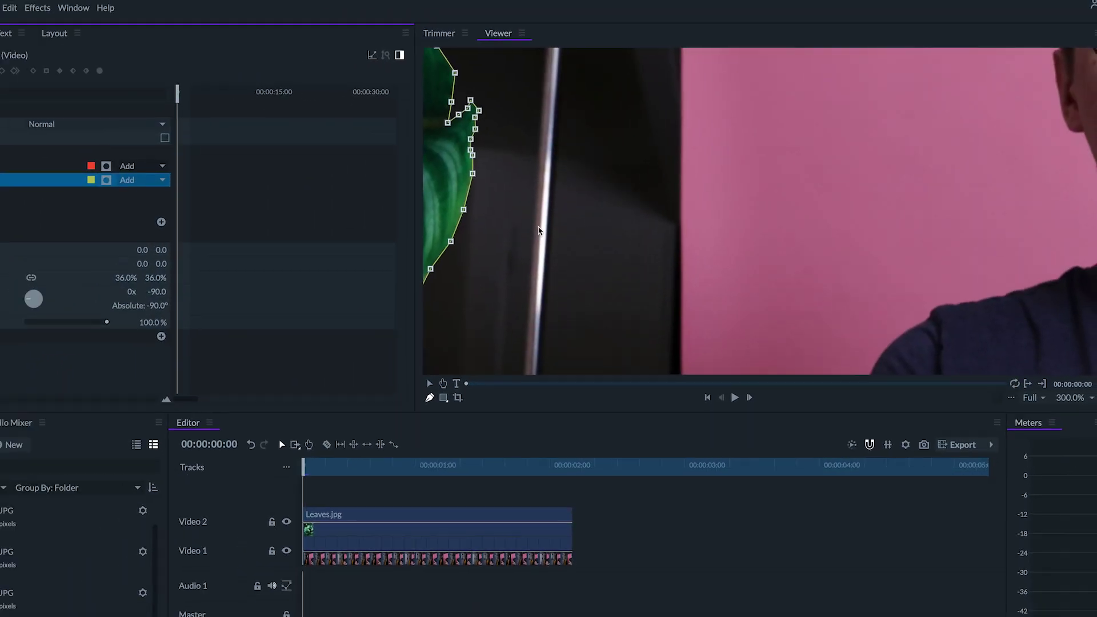
left_click(458, 276)
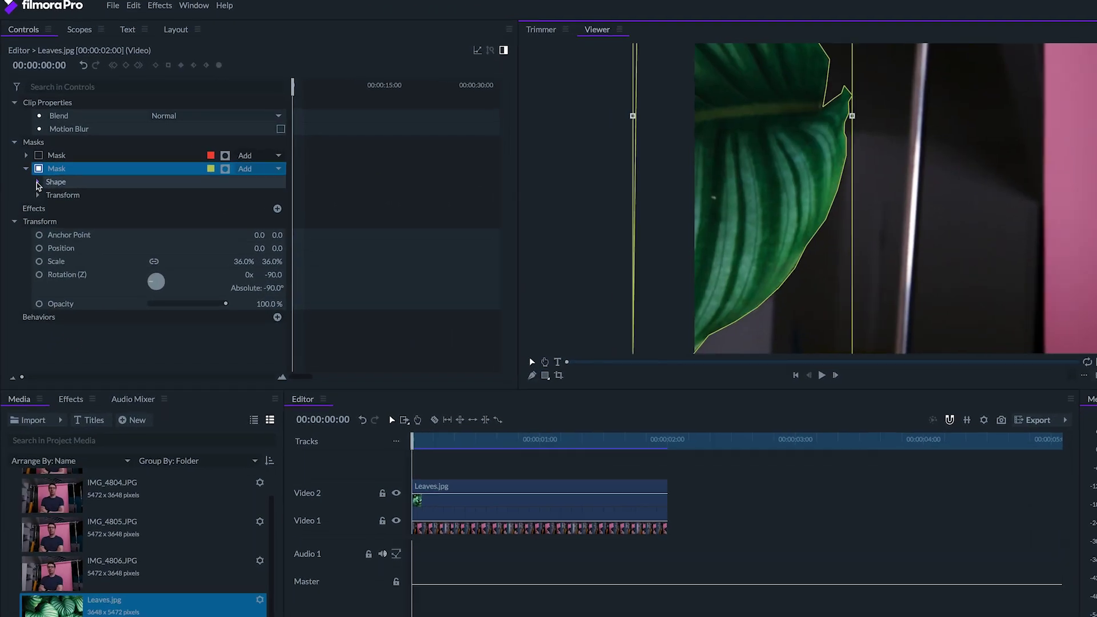
Step: Set the freehand leaf mask's Feather Strength to 3.0 px
left_click(38, 183)
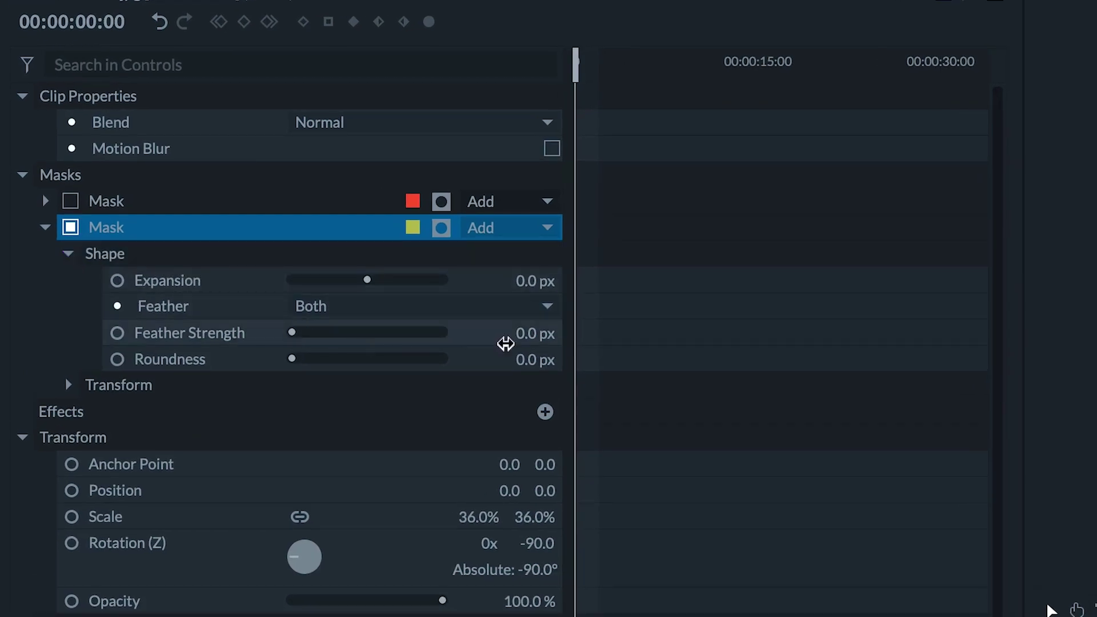
type("3")
key("Return")
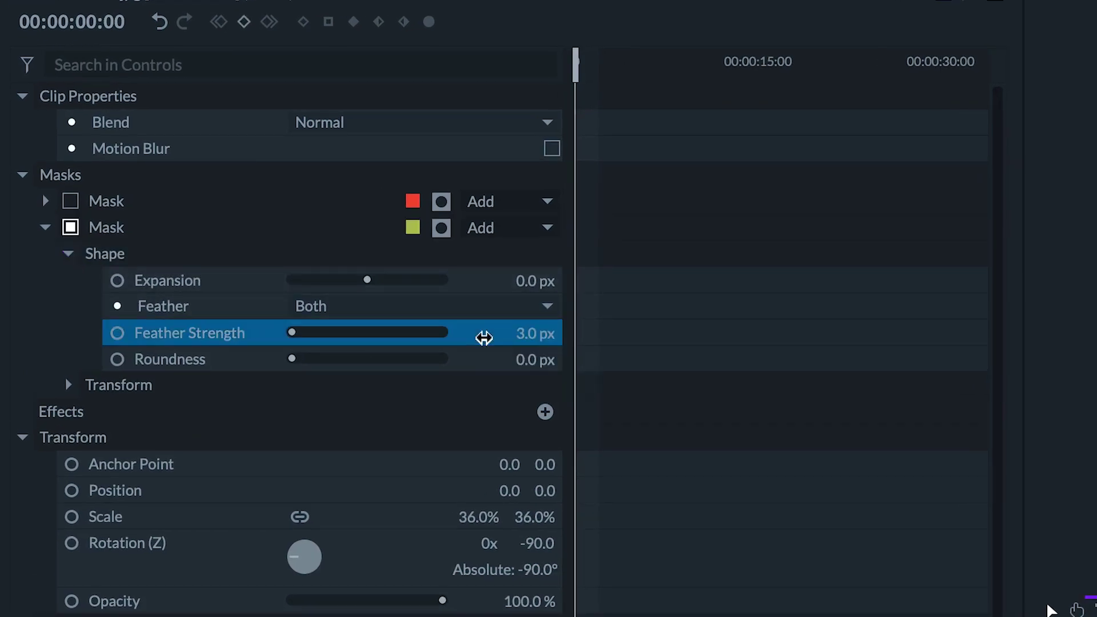
left_click(1080, 357)
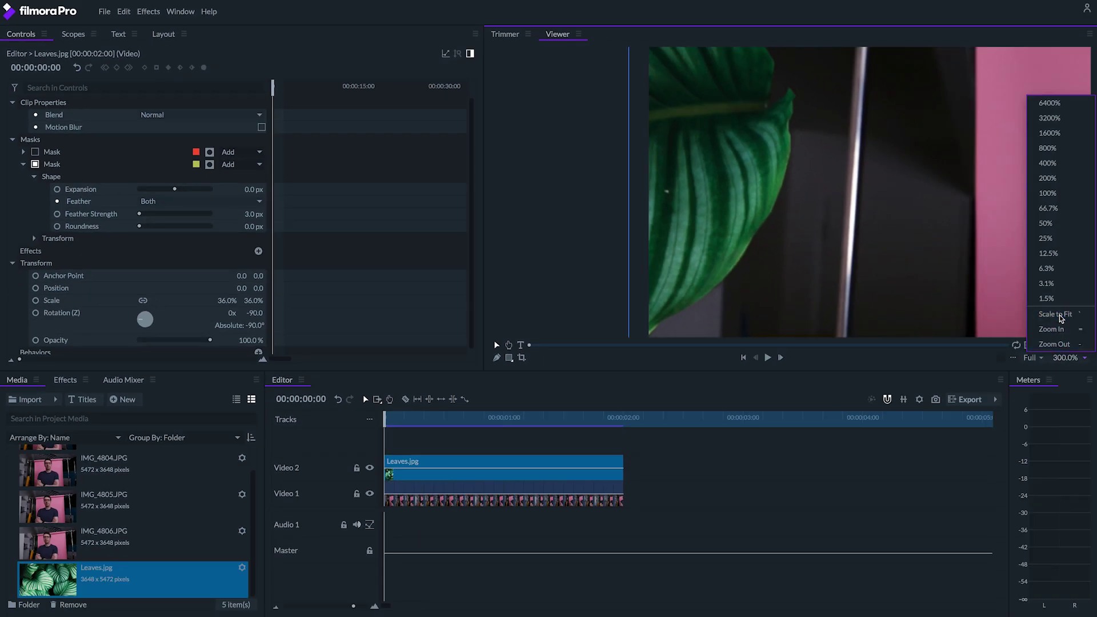
Step: With the viewer scaled to fit, enable and invert Leaves.jpg's rectangular mask, then play back the framed sequence
left_click(1059, 318)
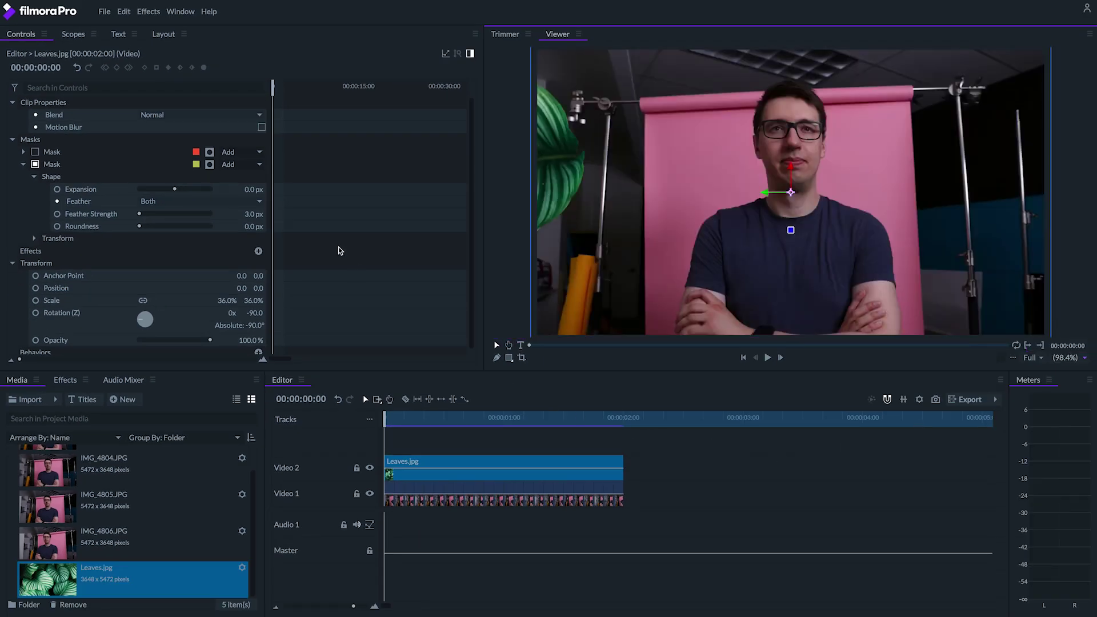
left_click(35, 152)
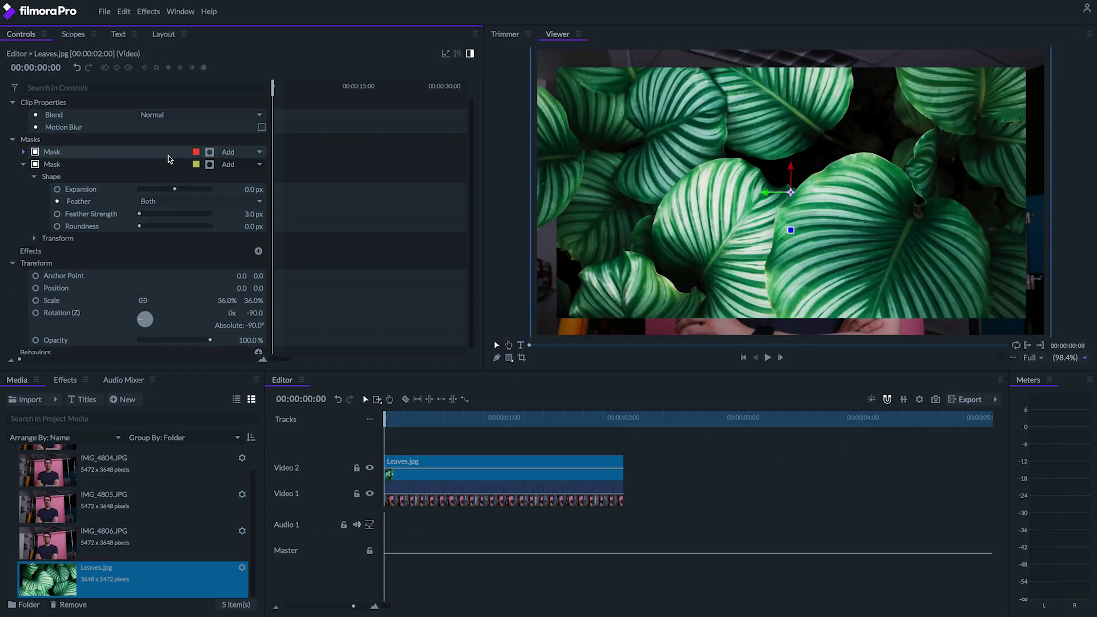
left_click(210, 152)
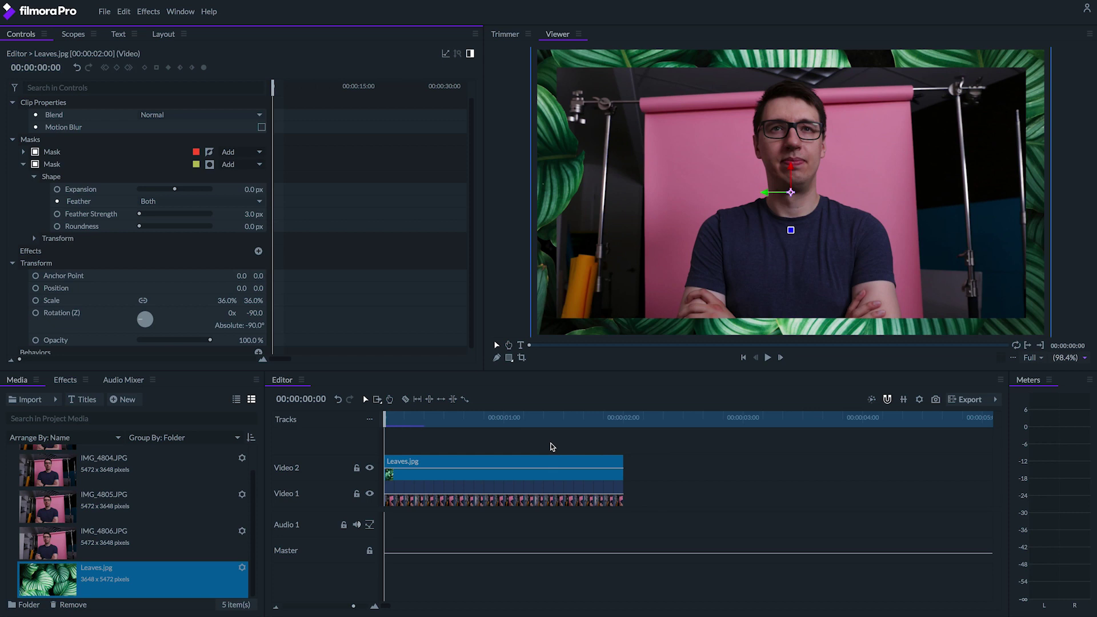
left_click(552, 446)
key("space")
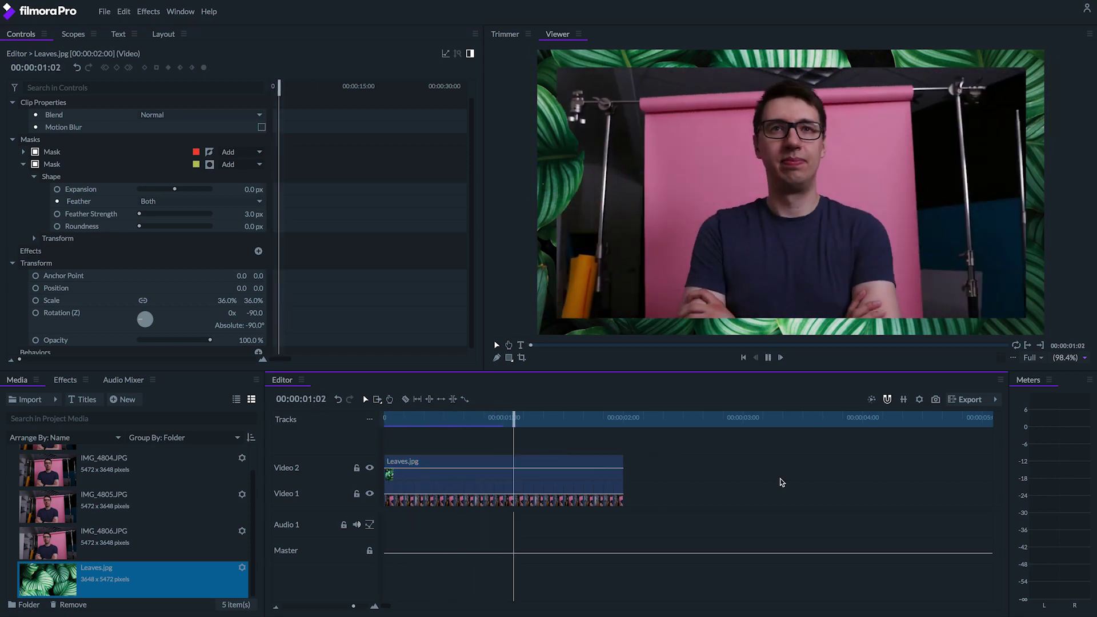